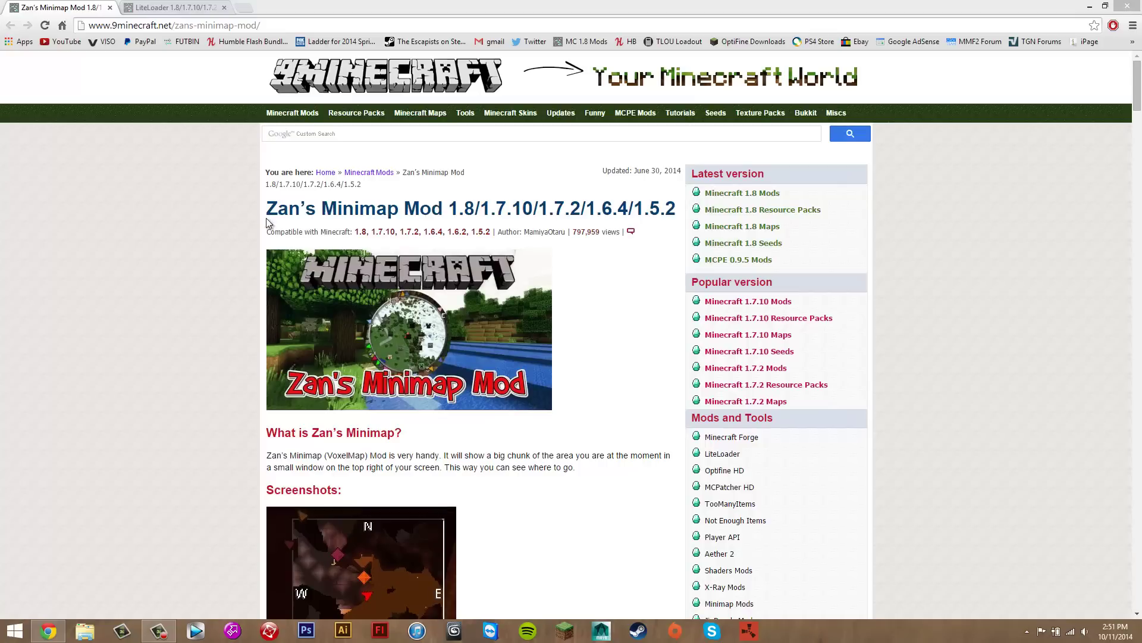
- Look over the LiteLoader 1.8/1.7.10/1.7.2/1.6.4/1.5.2 page in the second tab
scroll(274, 205, "down", 2)
scroll(339, 331, "down", 8)
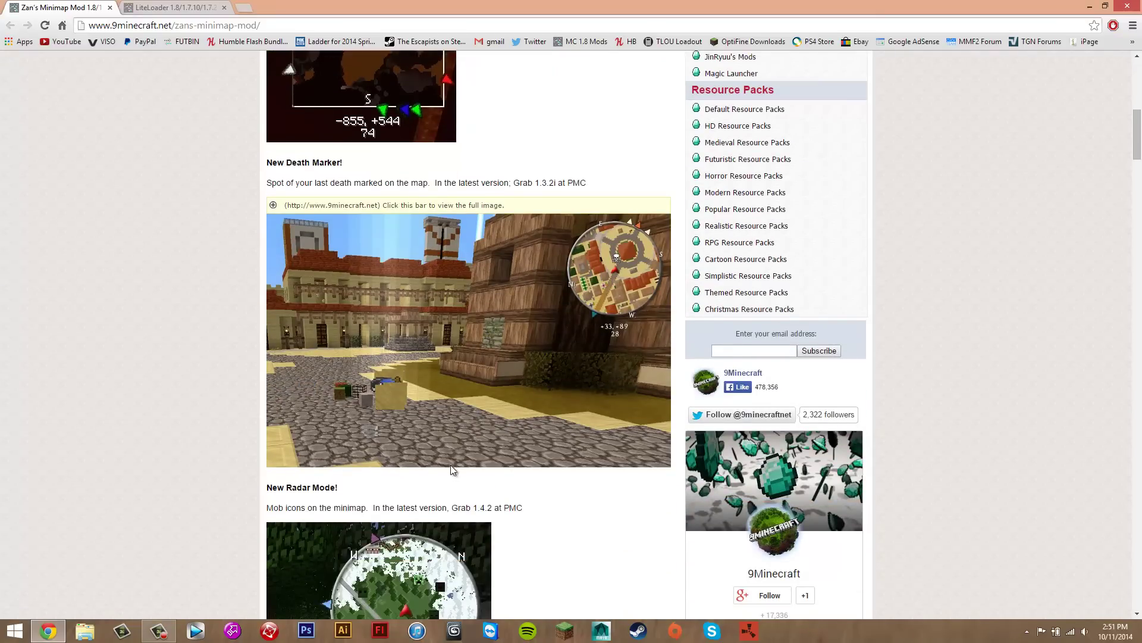
scroll(662, 143, "up", 8)
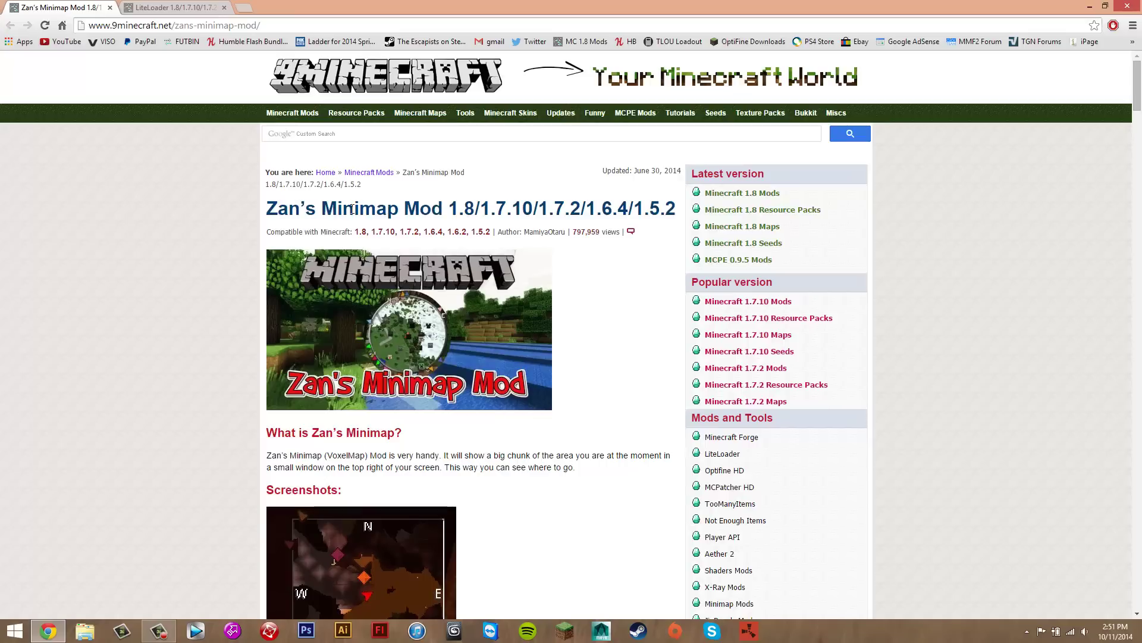
left_click(210, 6)
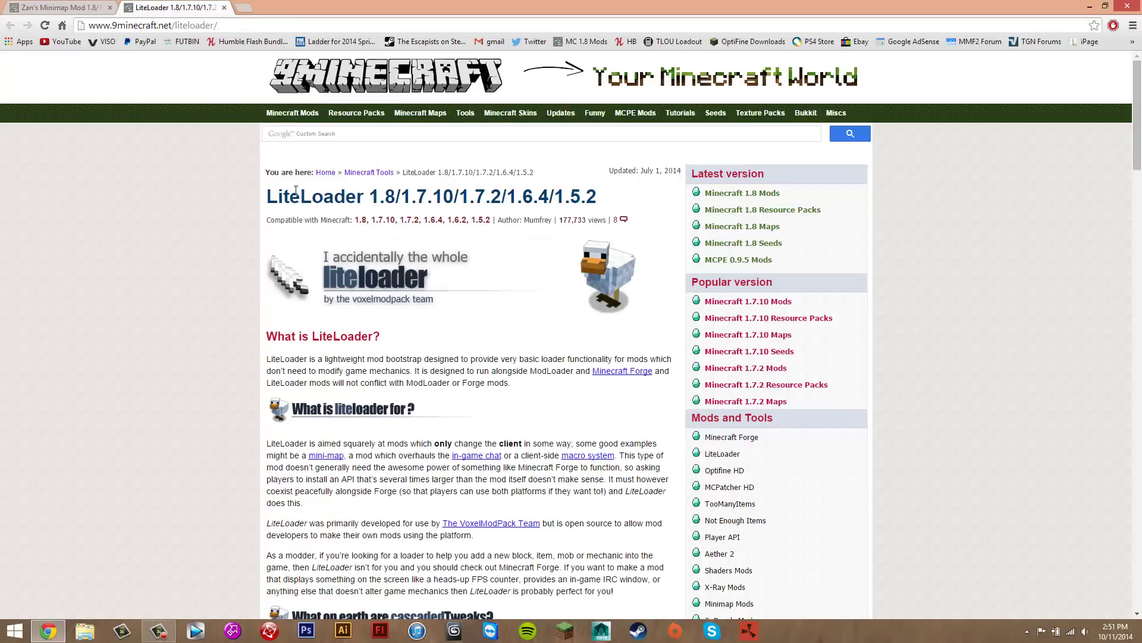
left_click_drag(266, 193, 379, 185)
left_click(399, 188)
scroll(465, 243, "down", 9)
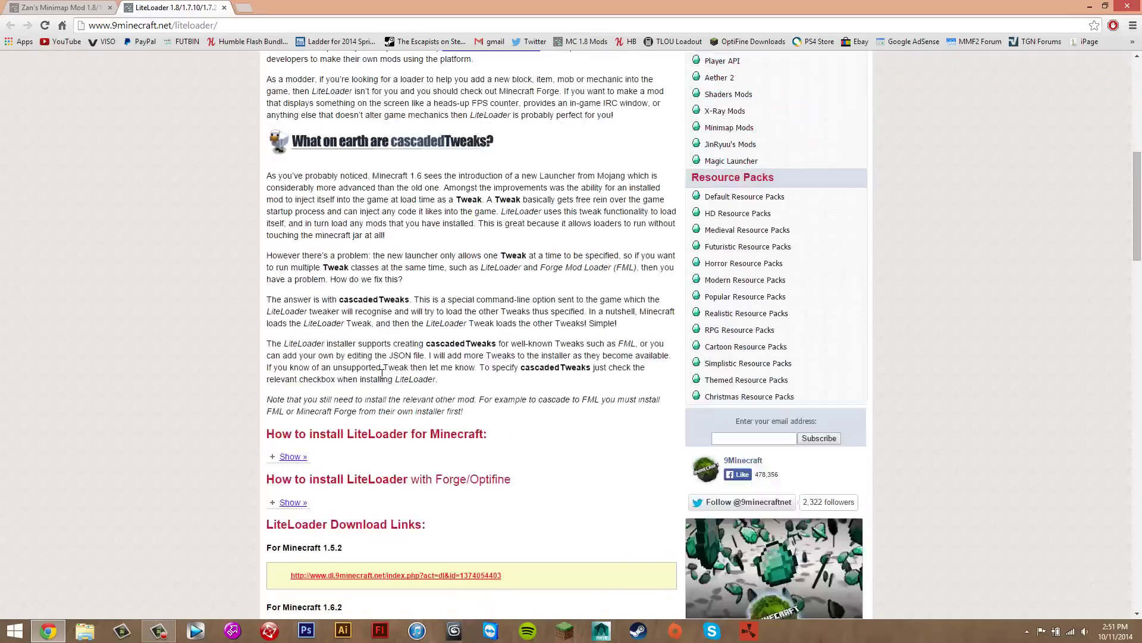
scroll(286, 250, "up", 7)
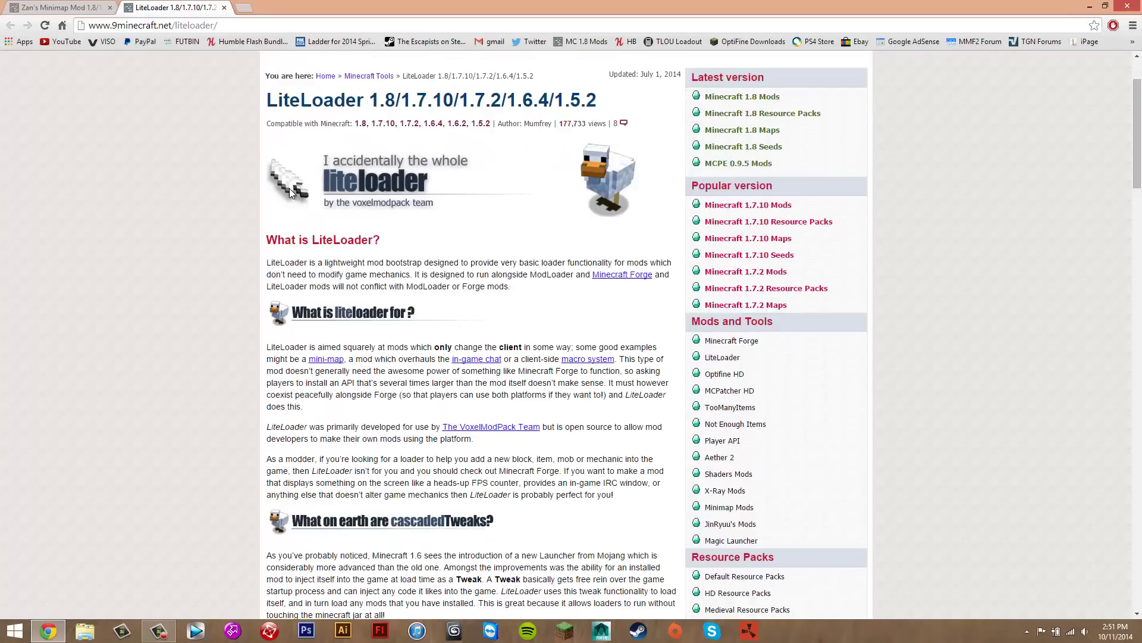
- Return to the Zan's Minimap Mod page and scroll to the Minecraft 1.8 download links
left_click(67, 7)
scroll(326, 295, "down", 20)
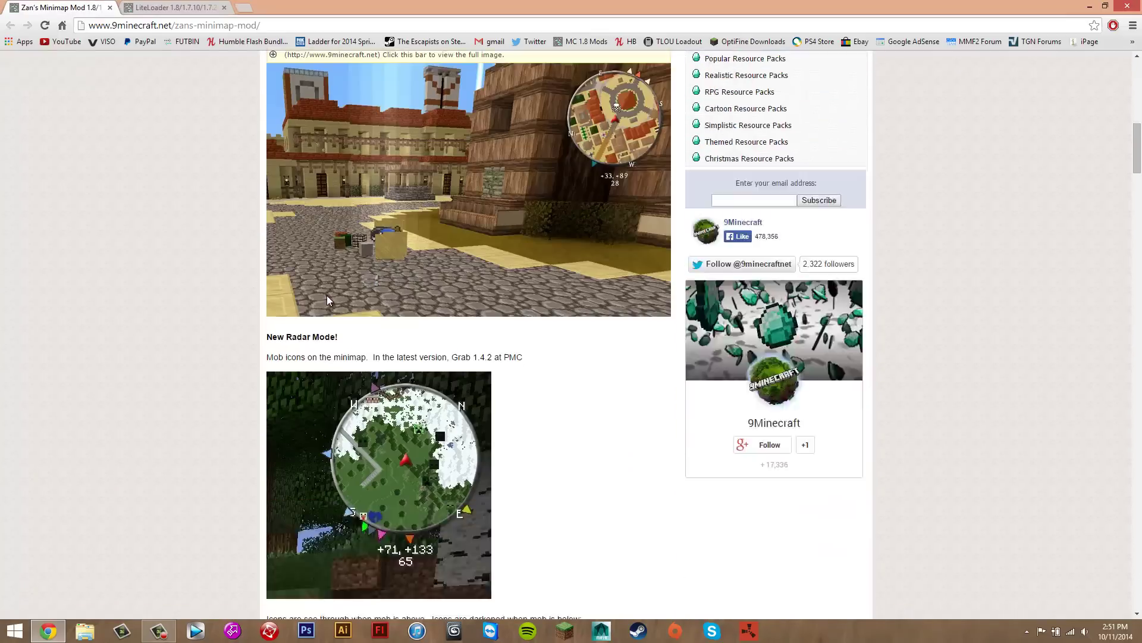
scroll(323, 298, "down", 6)
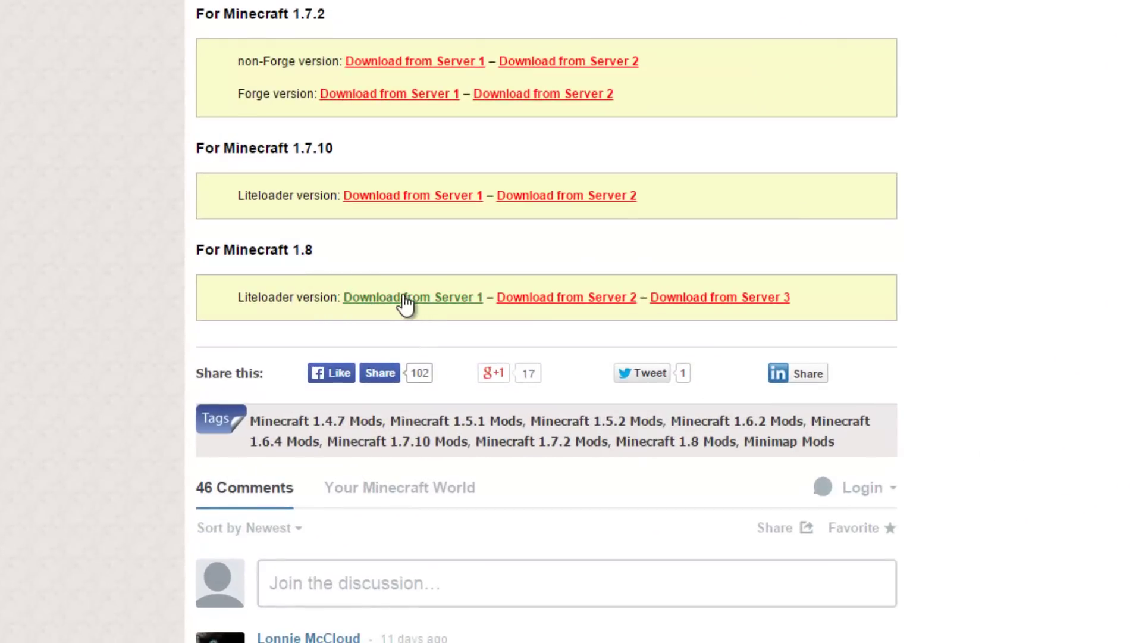
- Download Zans-Minimap-Mod-1.8.litemod from Server 1 and close the extra tabs
left_click(407, 297)
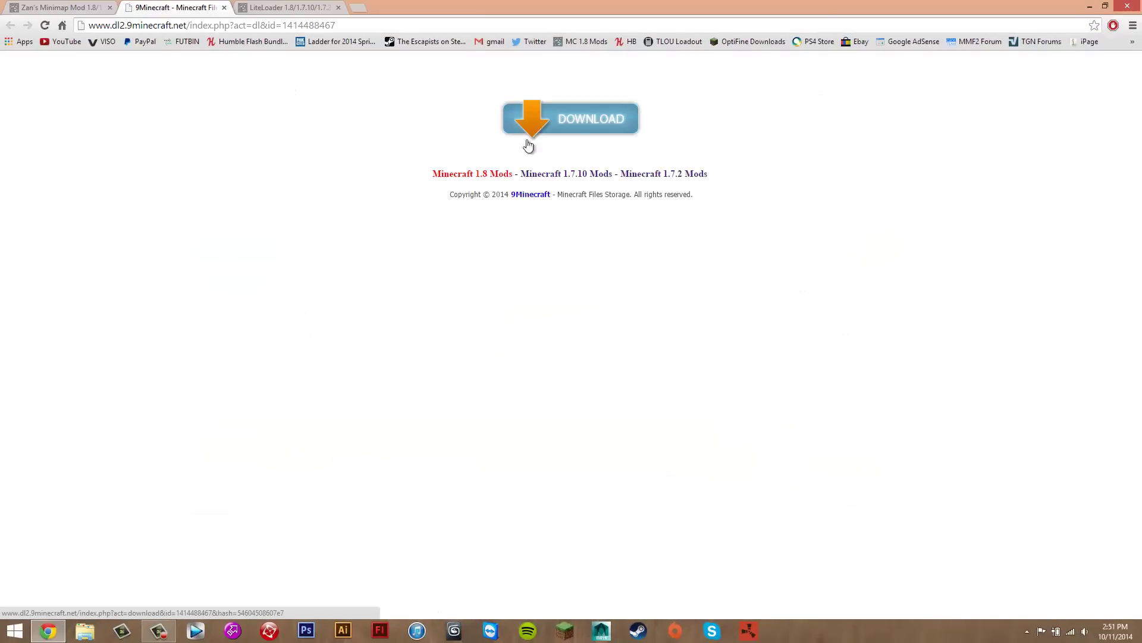
left_click(531, 128)
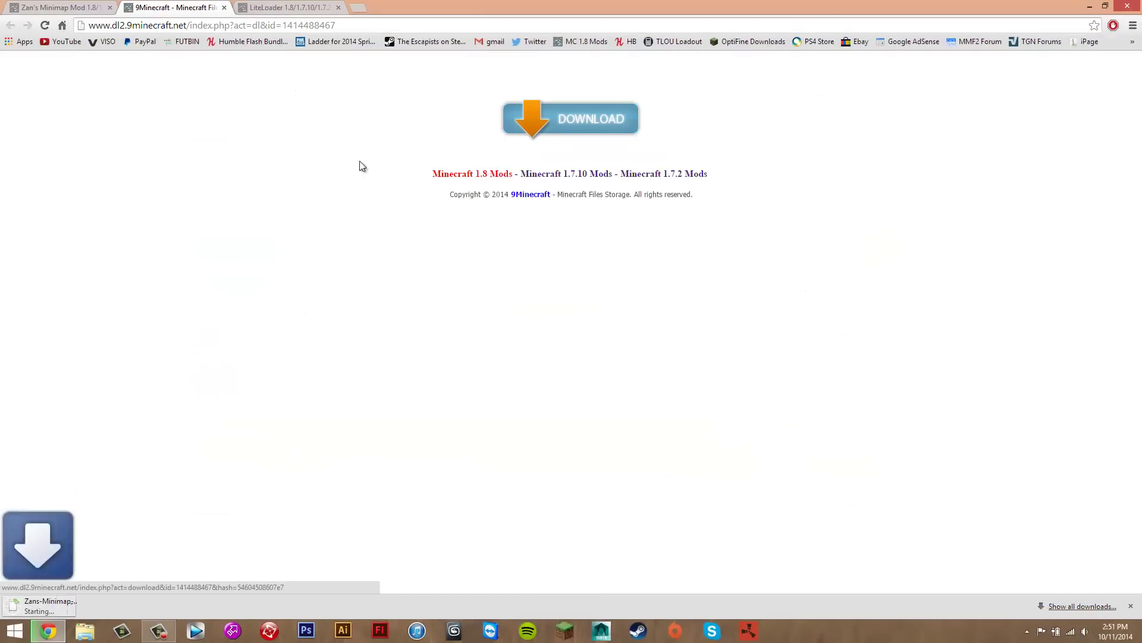
left_click(223, 7)
left_click(110, 8)
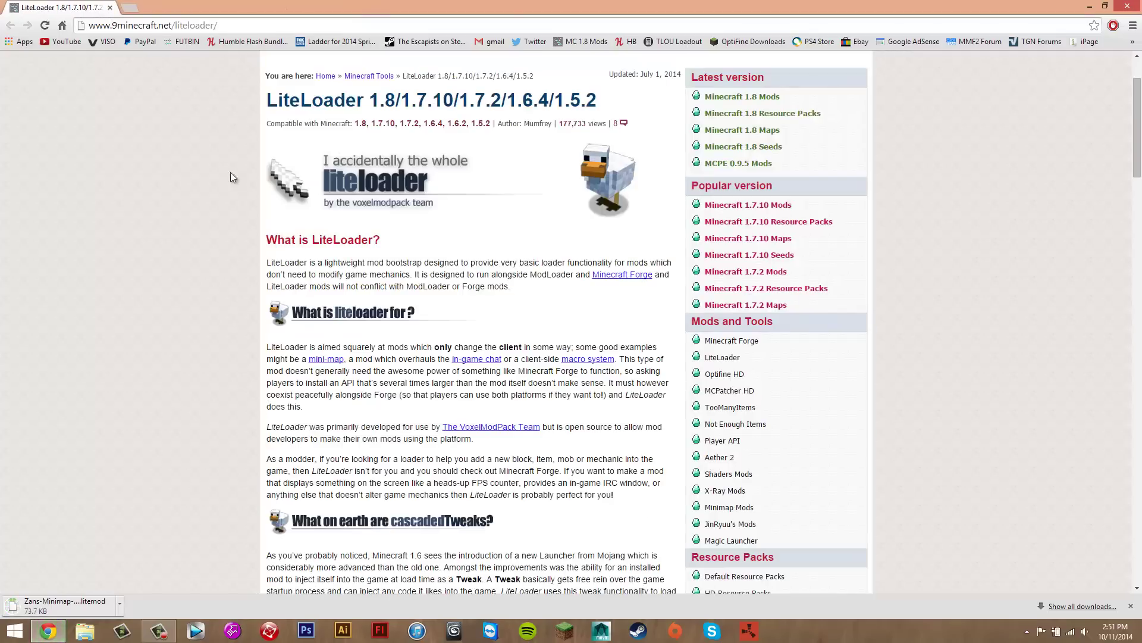
- Download the LiteLoader 1.8 Windows installer and bring up Chrome's full downloads list
scroll(364, 154, "up", 2)
scroll(361, 262, "down", 15)
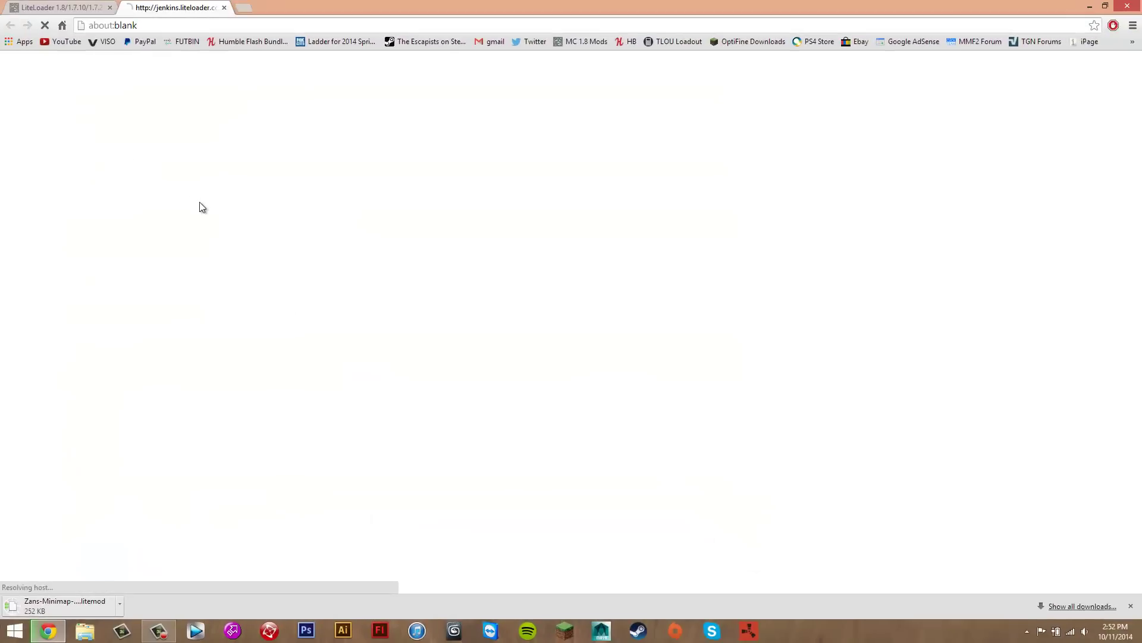
left_click(224, 8)
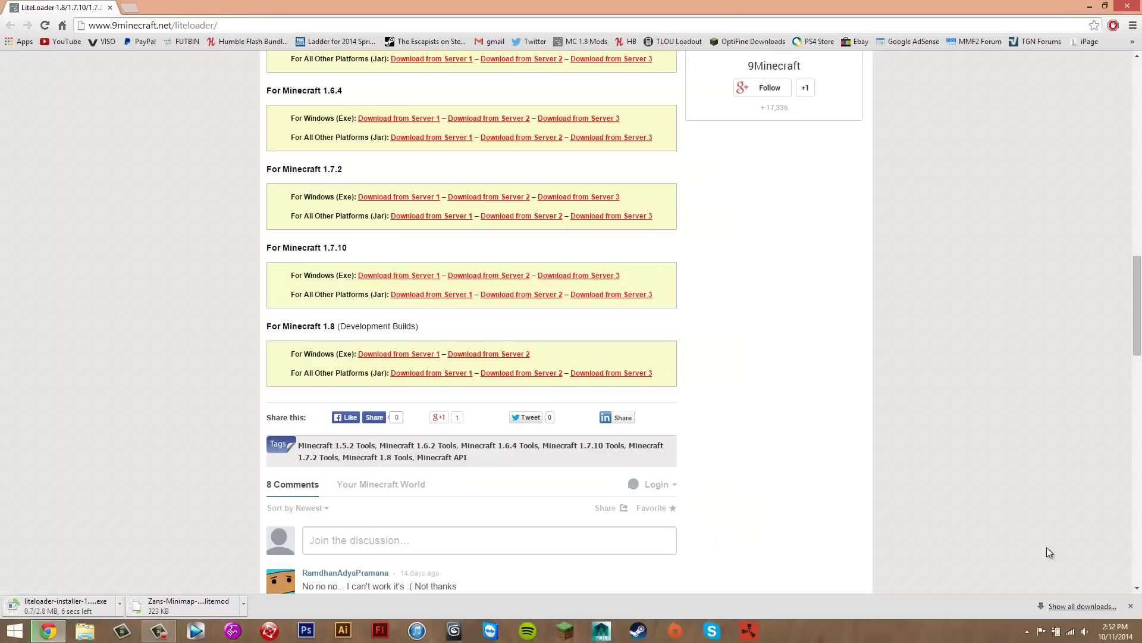
left_click(1074, 607)
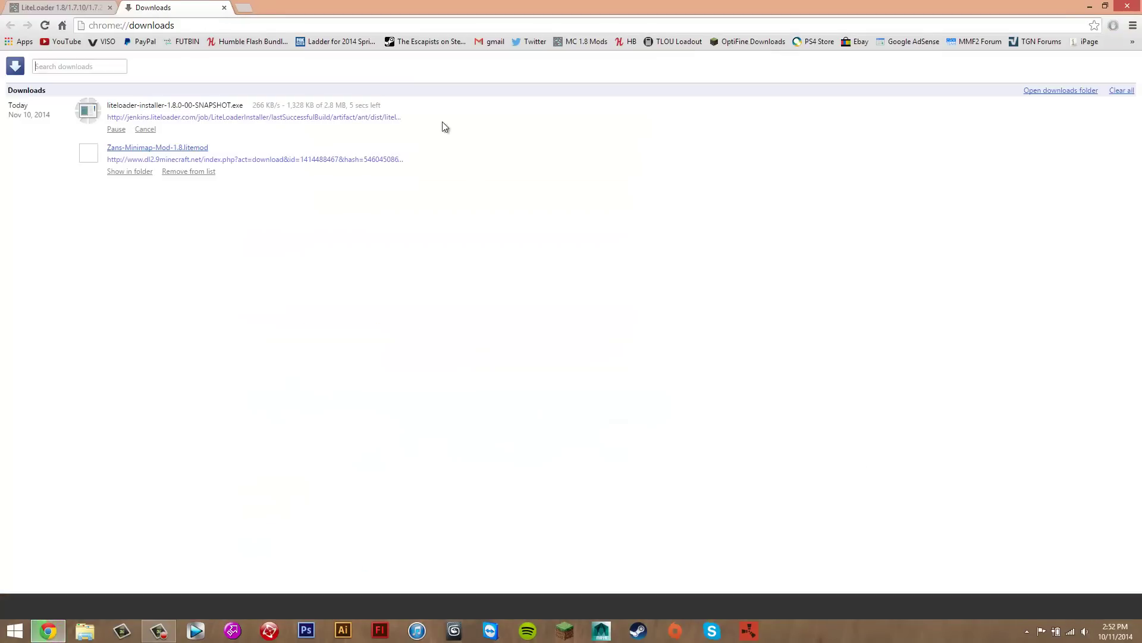
- Copy the minimap mod file and the LiteLoader installer from Downloads onto the desktop
double_click(571, 5)
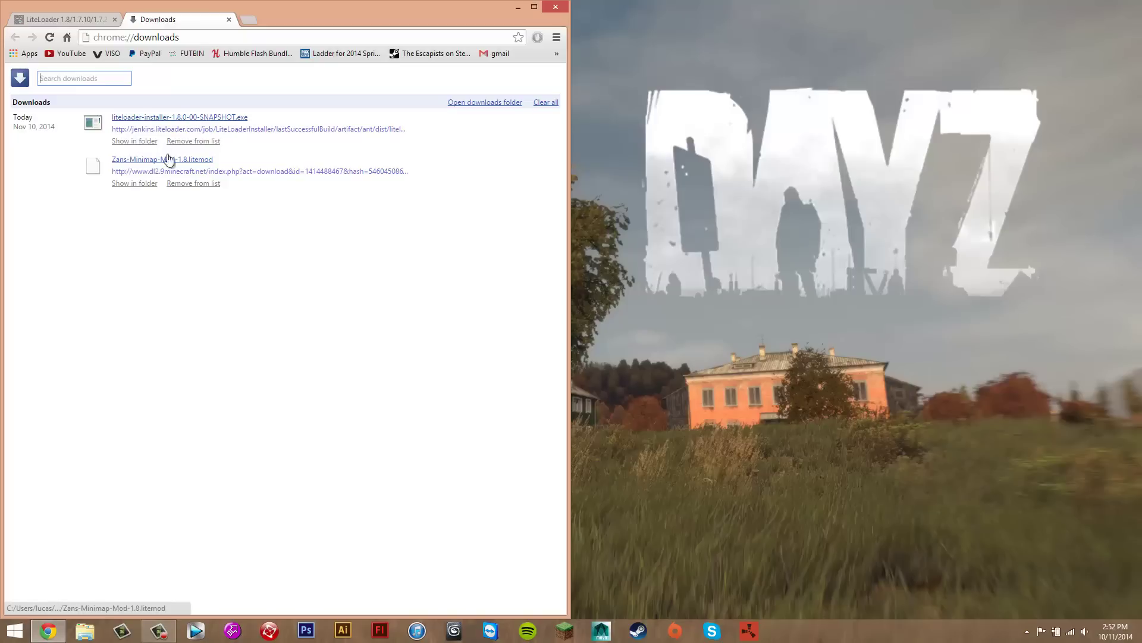
left_click_drag(147, 166, 836, 152)
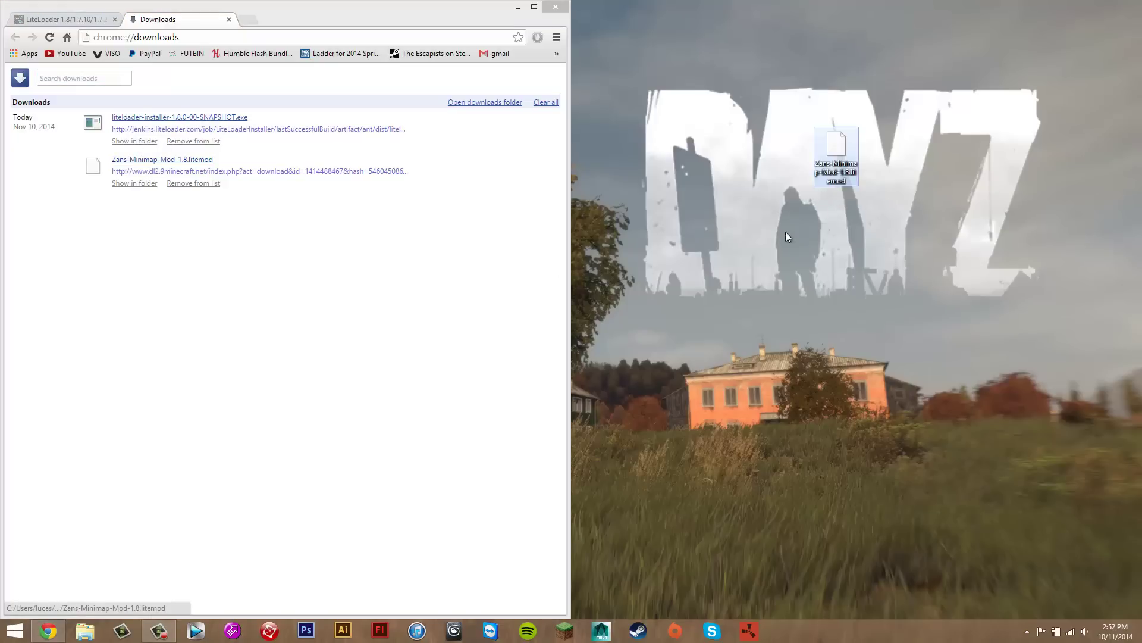
left_click_drag(142, 117, 838, 196)
left_click_drag(732, 95, 930, 326)
left_click(929, 327)
- Close Chrome and move the two downloaded icons together on the desktop
left_click(376, 10)
left_click(563, 7)
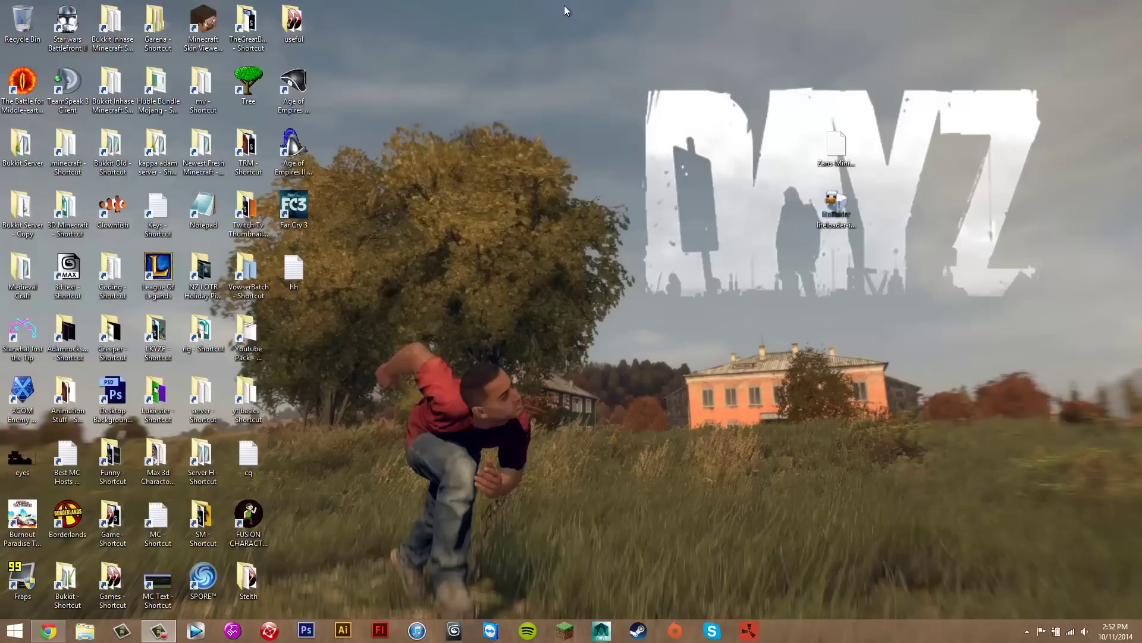
left_click_drag(969, 107, 756, 324)
left_click_drag(853, 133, 684, 201)
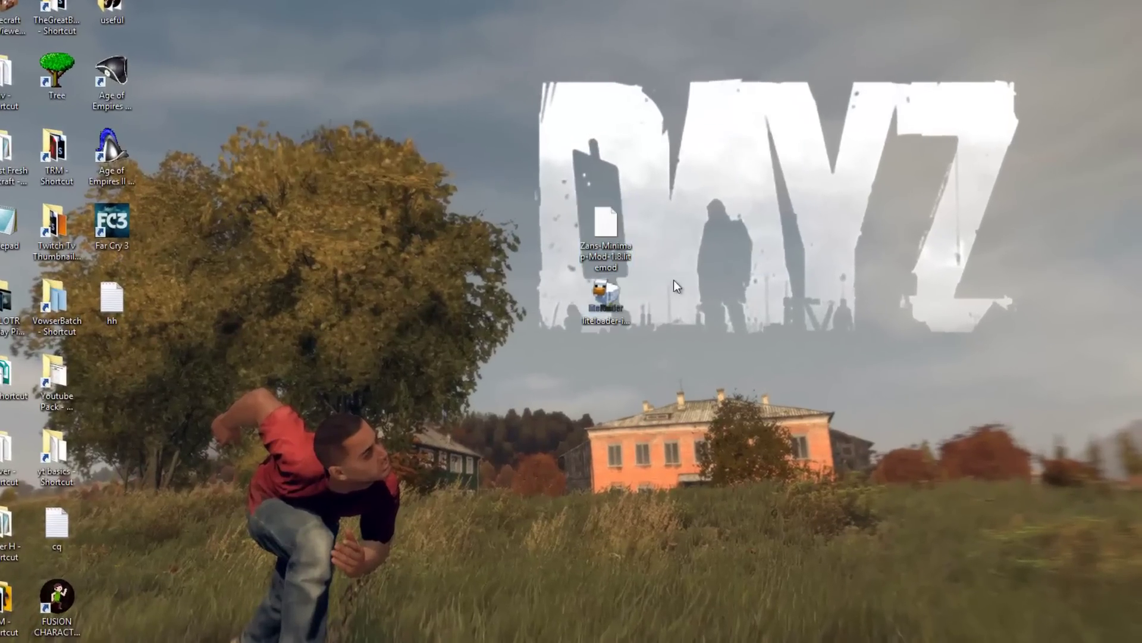
left_click_drag(675, 275, 539, 371)
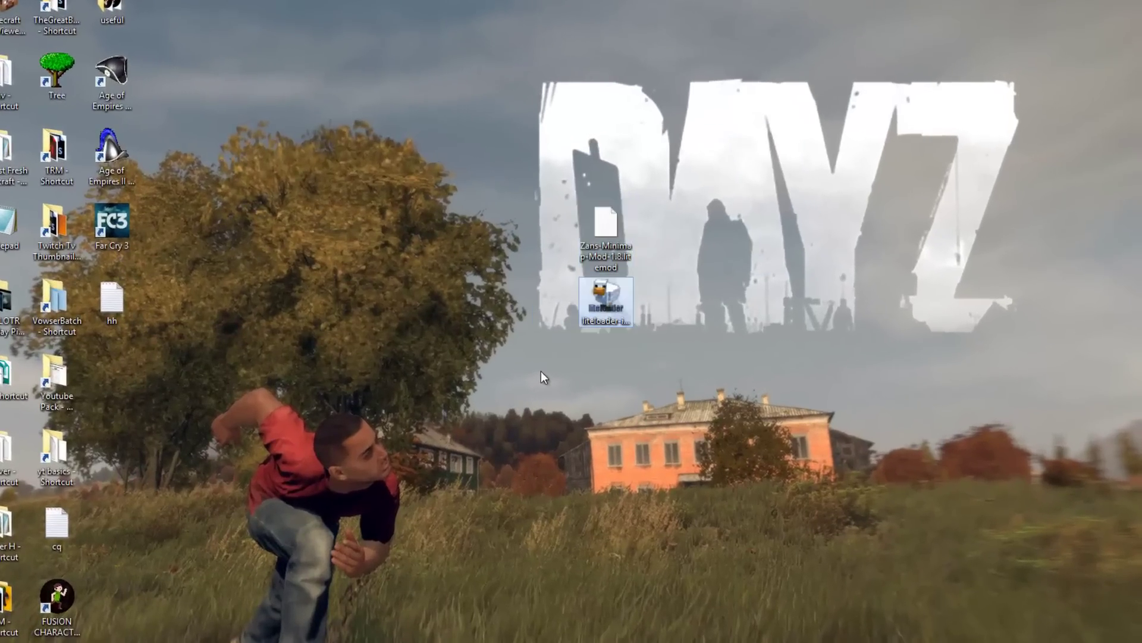
left_click(547, 373)
- Launch the LiteLoader installer and set it to extend from Minecraft 1.8
double_click(598, 298)
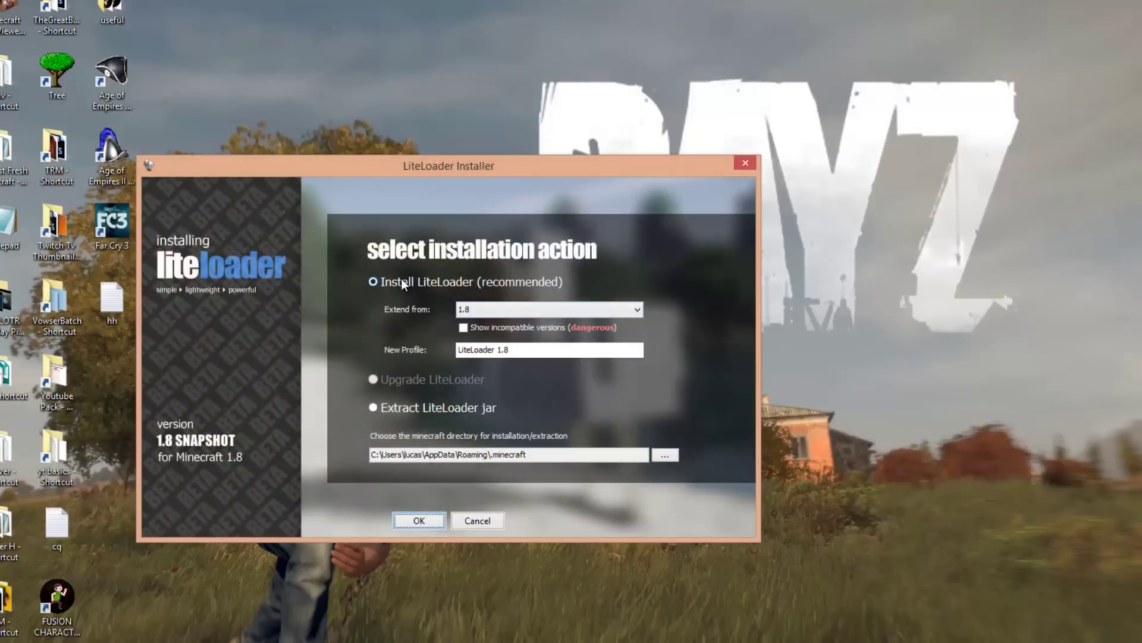
left_click(482, 311)
left_click(486, 323)
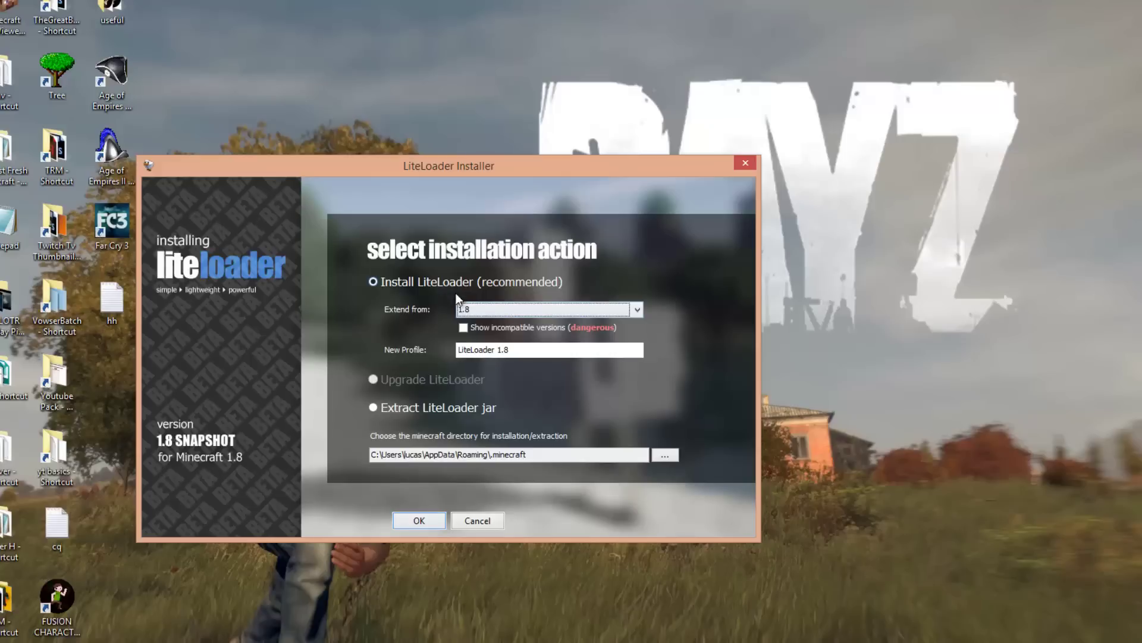
- Rename the new launcher profile to 'Minimap mod'
left_click_drag(543, 350, 342, 352)
mouse_move(517, 351)
left_mouse_down()
mouse_move(414, 352)
mouse_move(510, 349)
left_mouse_up()
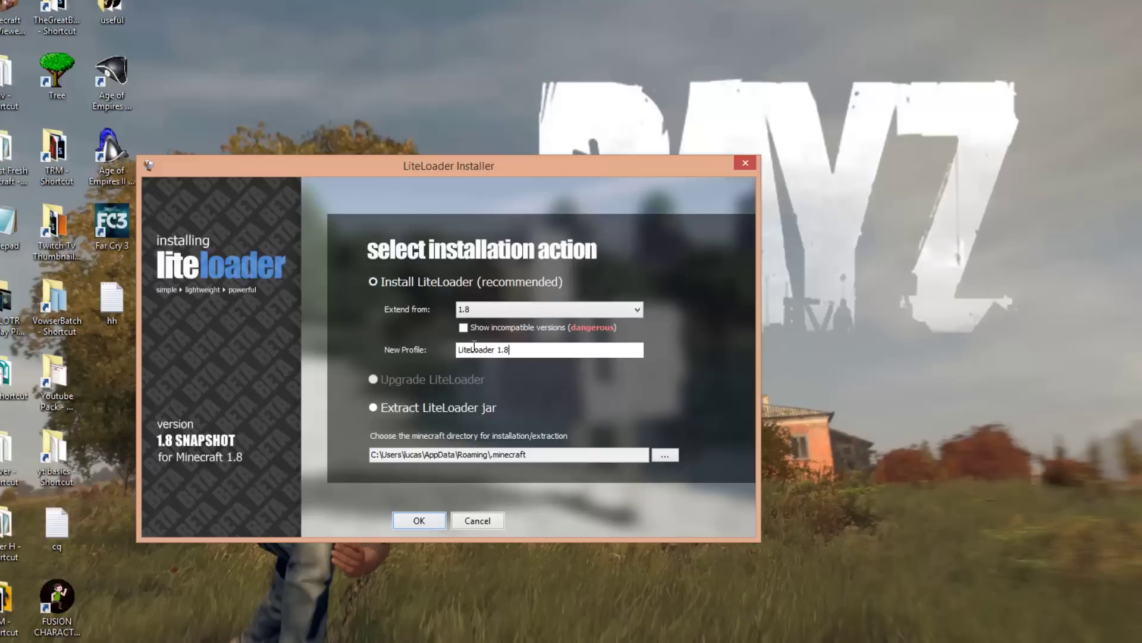
left_click_drag(529, 350, 414, 357)
type("Mod")
mouse_move(483, 162)
left_mouse_down()
mouse_move(279, 463)
mouse_move(444, 88)
mouse_move(491, 135)
left_mouse_up()
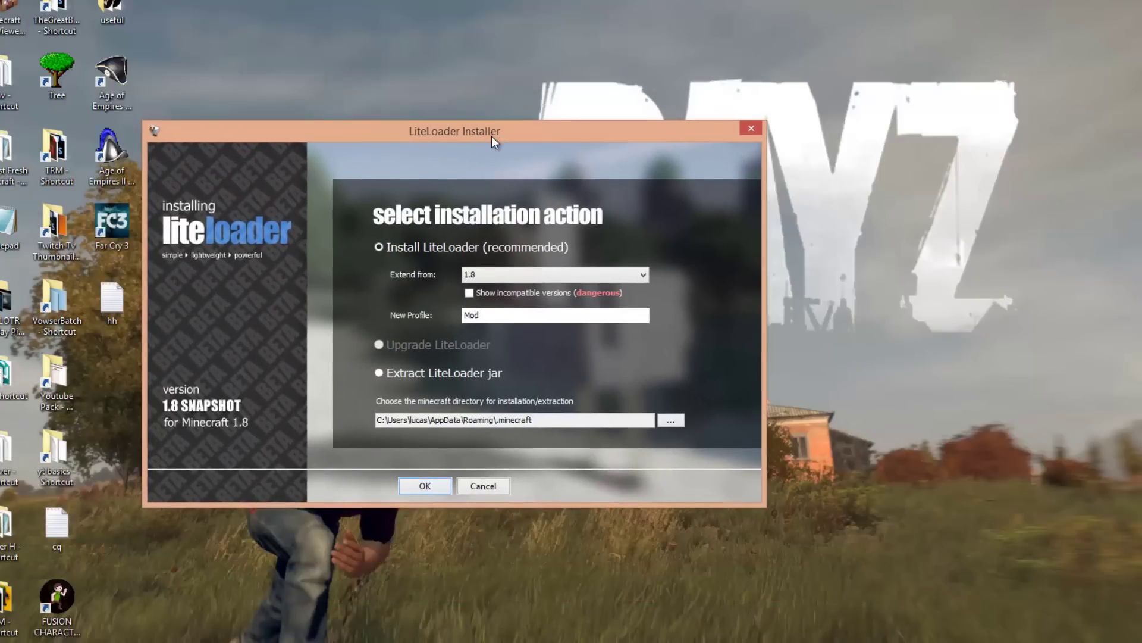
key("BackSpace")
key("BackSpace")
key("BackSpace")
type("C")
key("BackSpace")
type("Ch")
key("BackSpace")
key("BackSpace")
type("Minimap mod")
- Create the profile and dismiss the profile-created confirmation
left_click(423, 487)
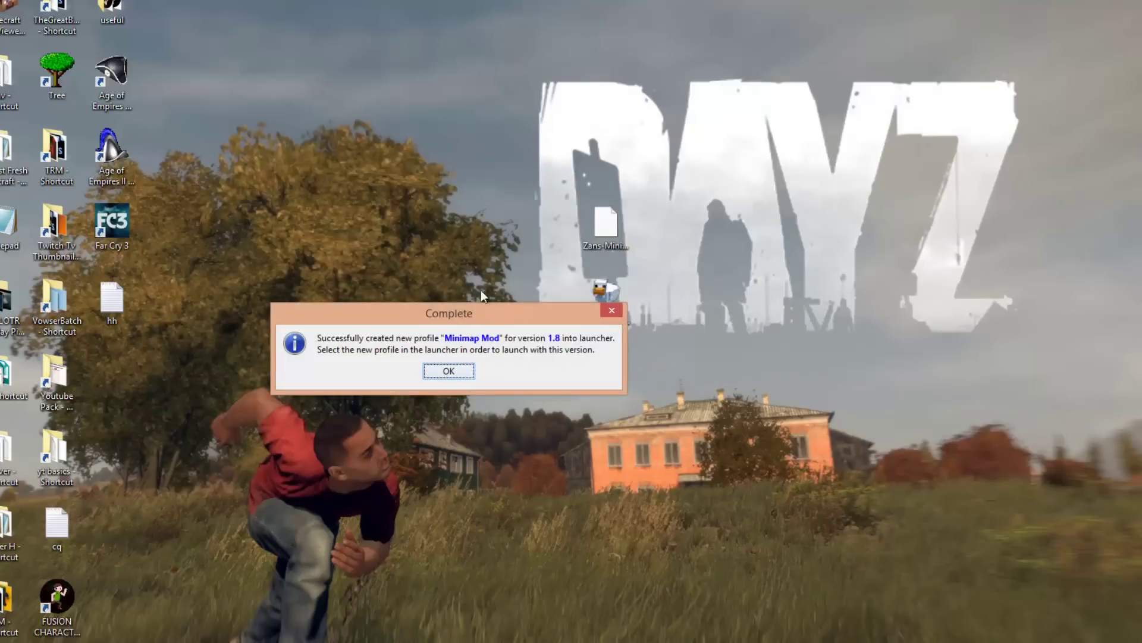
left_click_drag(445, 311, 381, 245)
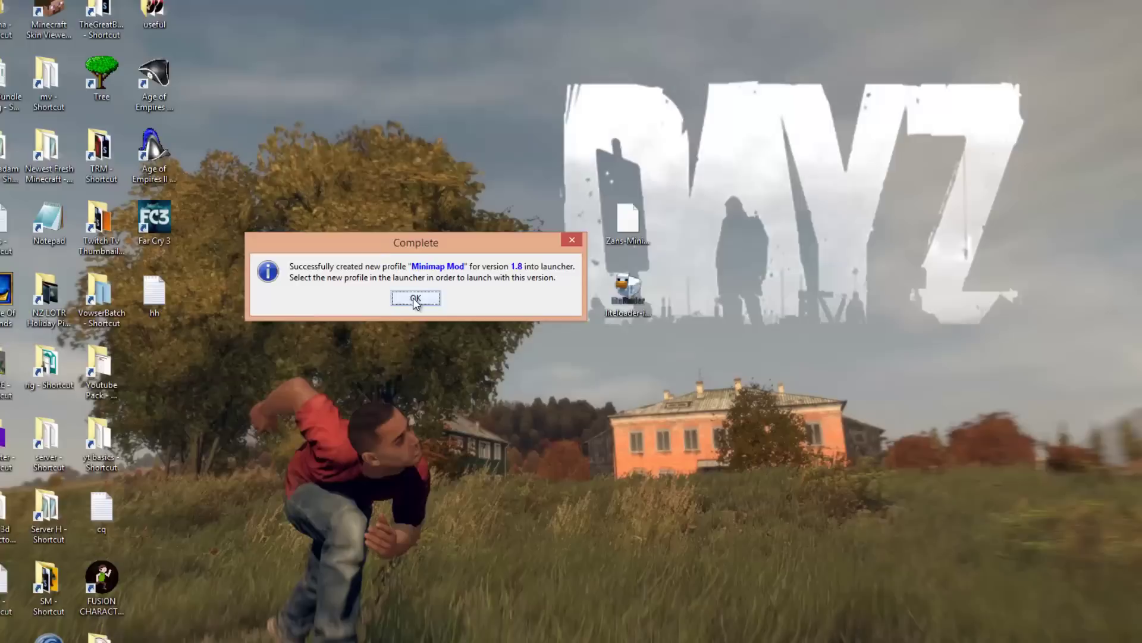
left_click(384, 305)
- Delete the liteloader-installer-1.8.0-00-SNAPSHOT.exe icon from the desktop, keeping the minimap mod file
left_click_drag(770, 243, 634, 362)
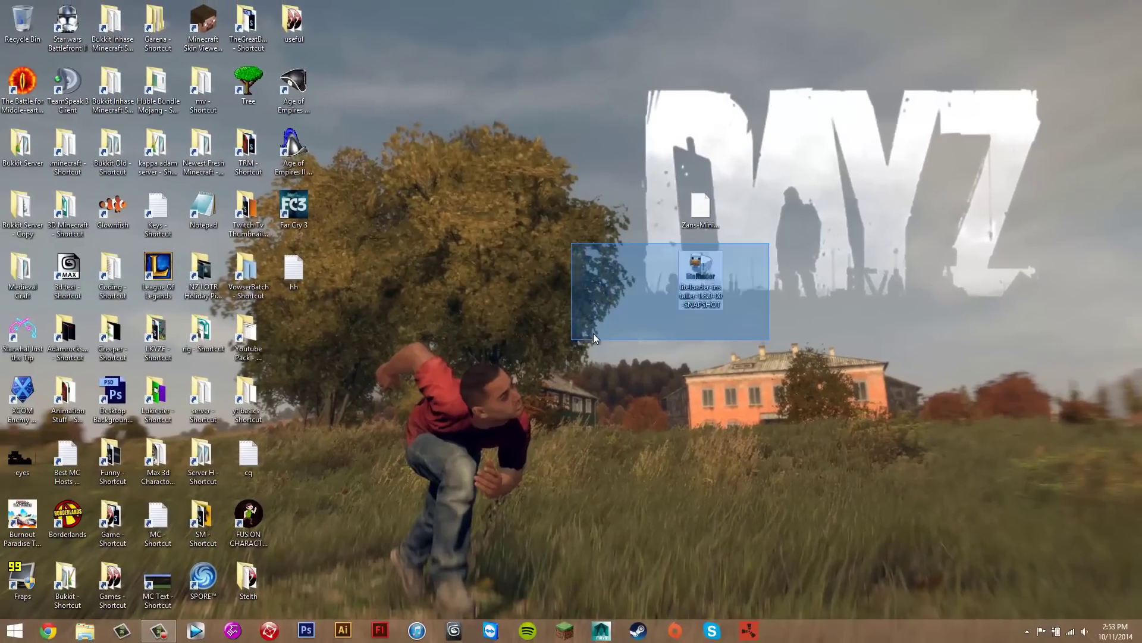
right_click(702, 276)
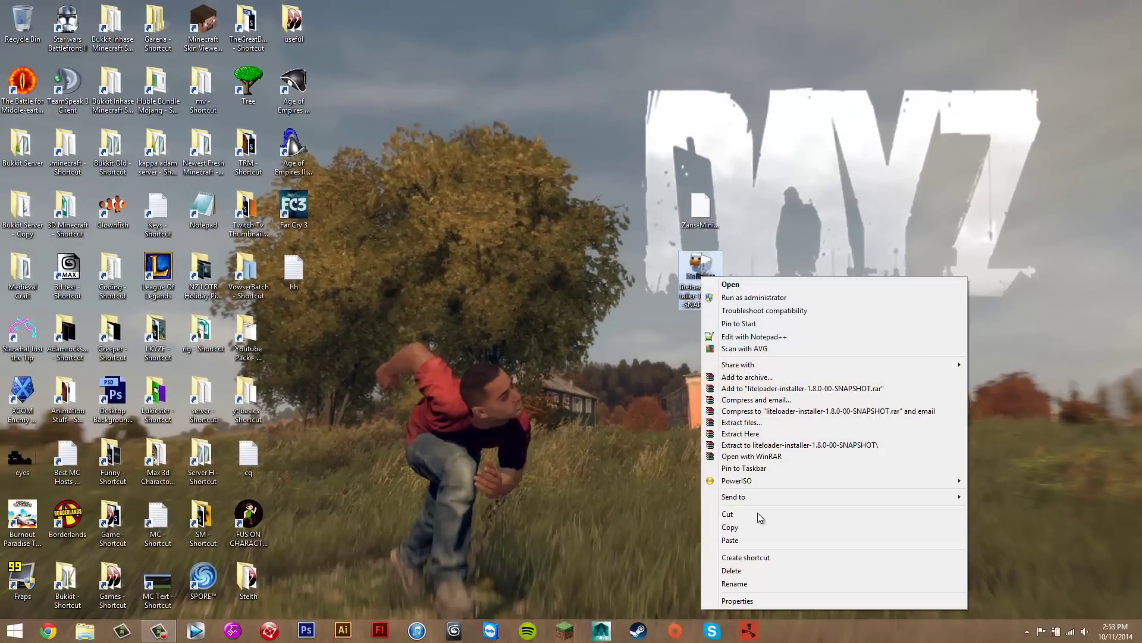
left_click_drag(647, 247, 819, 349)
right_click(713, 286)
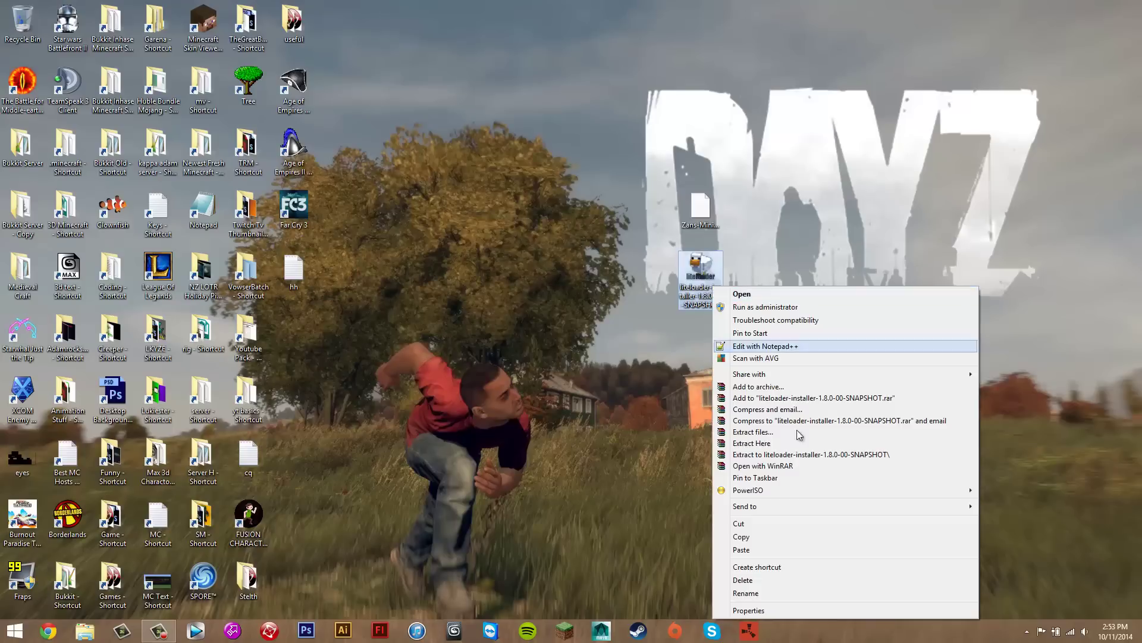
left_click(743, 579)
left_click_drag(683, 232, 699, 250)
left_click(648, 192)
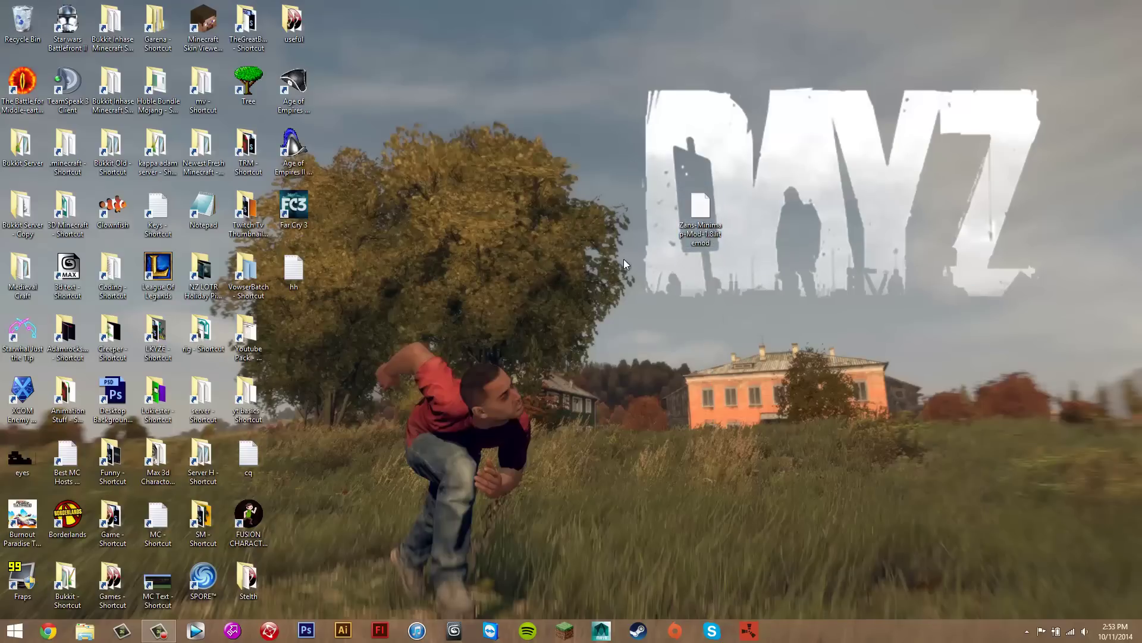
- Run %appdata% with Win+R to open the AppData Roaming folder
key("super+r")
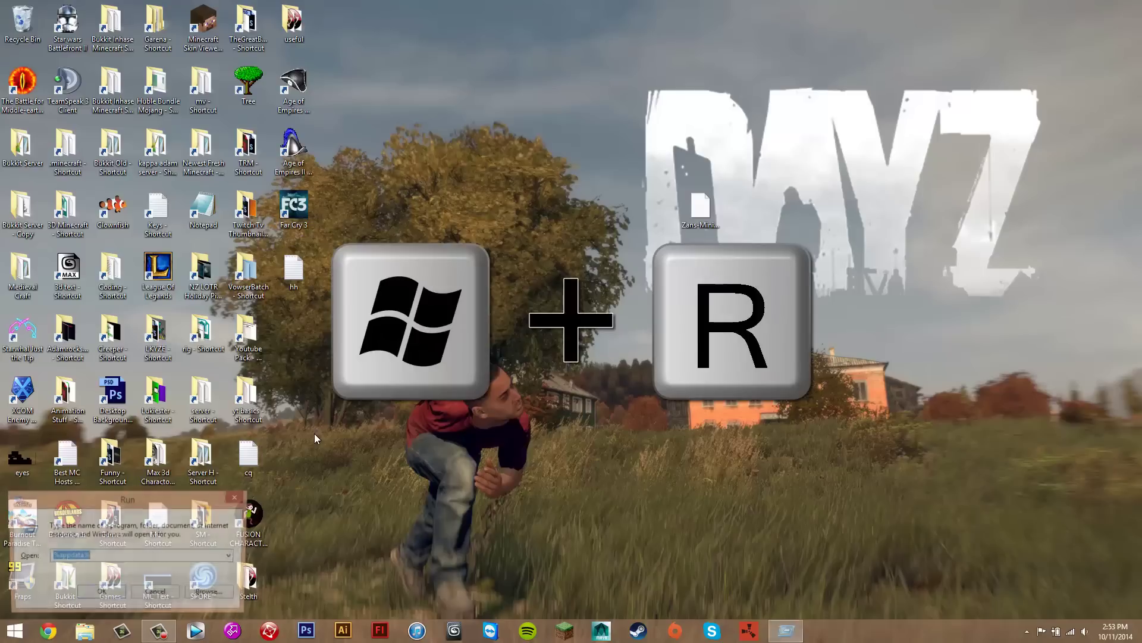
left_click_drag(159, 505, 595, 216)
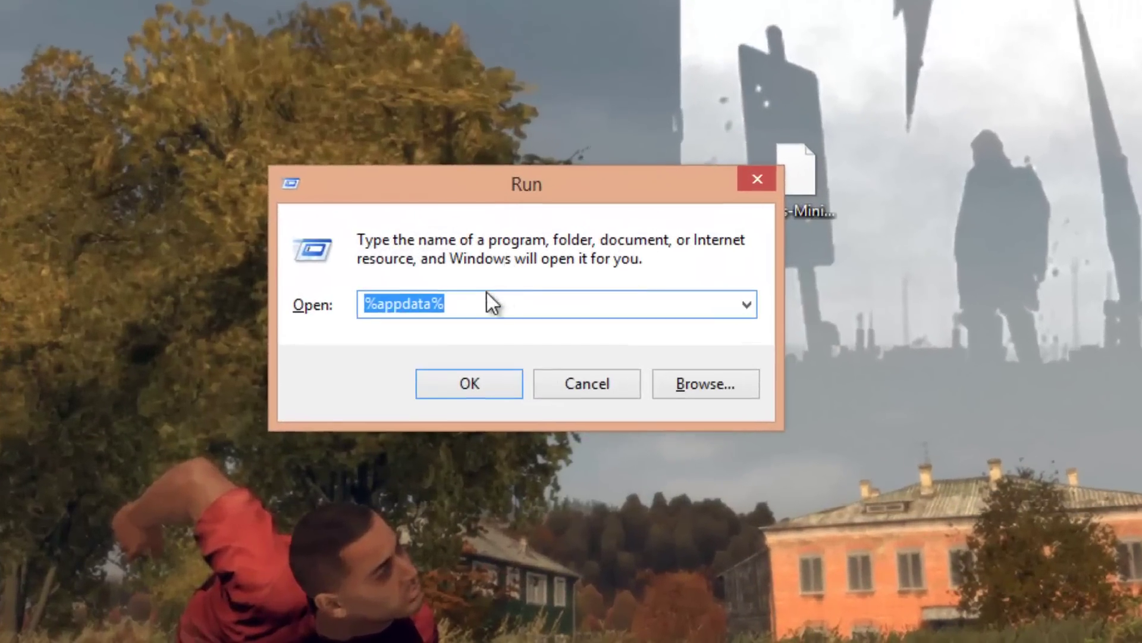
left_click(505, 290)
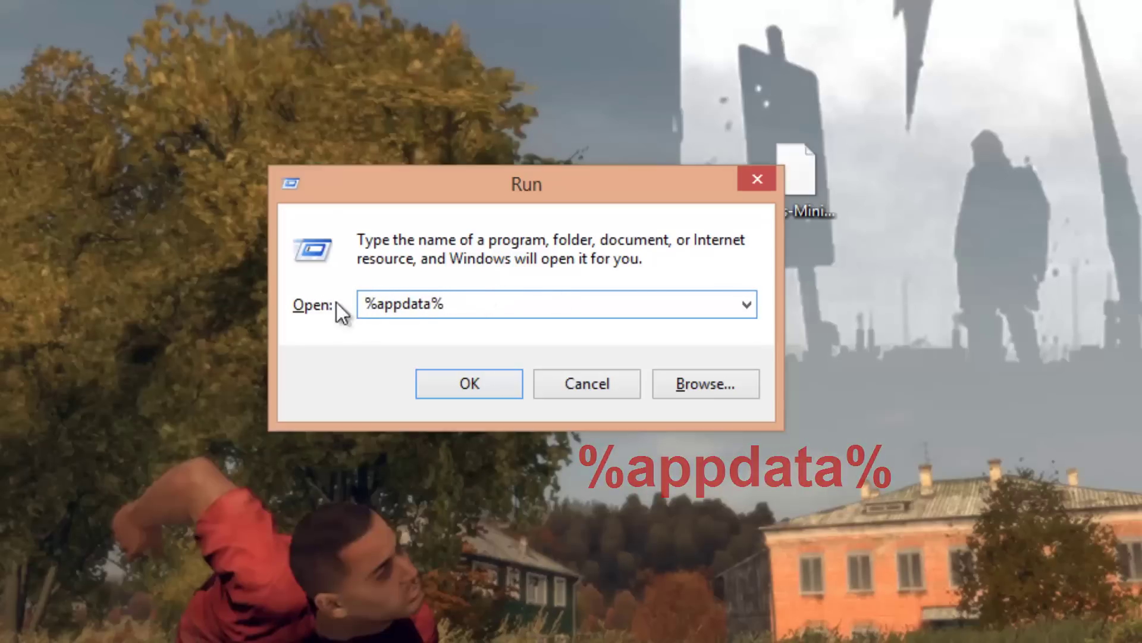
left_click(495, 388)
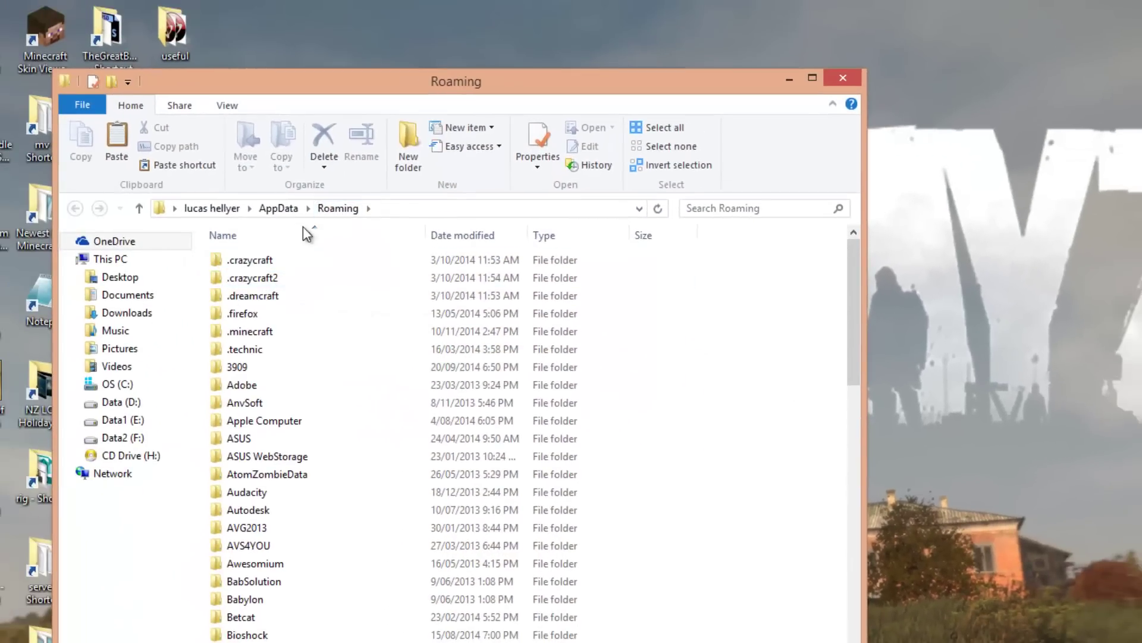
- Open the .minecraft folder inside Roaming
left_click(278, 332)
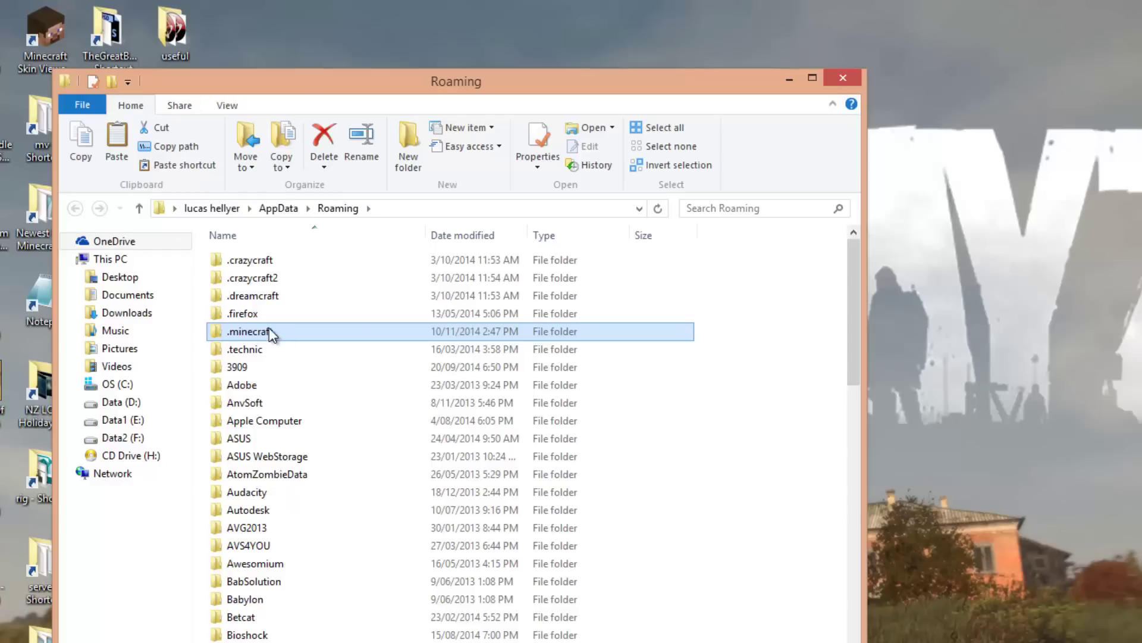
double_click(238, 334)
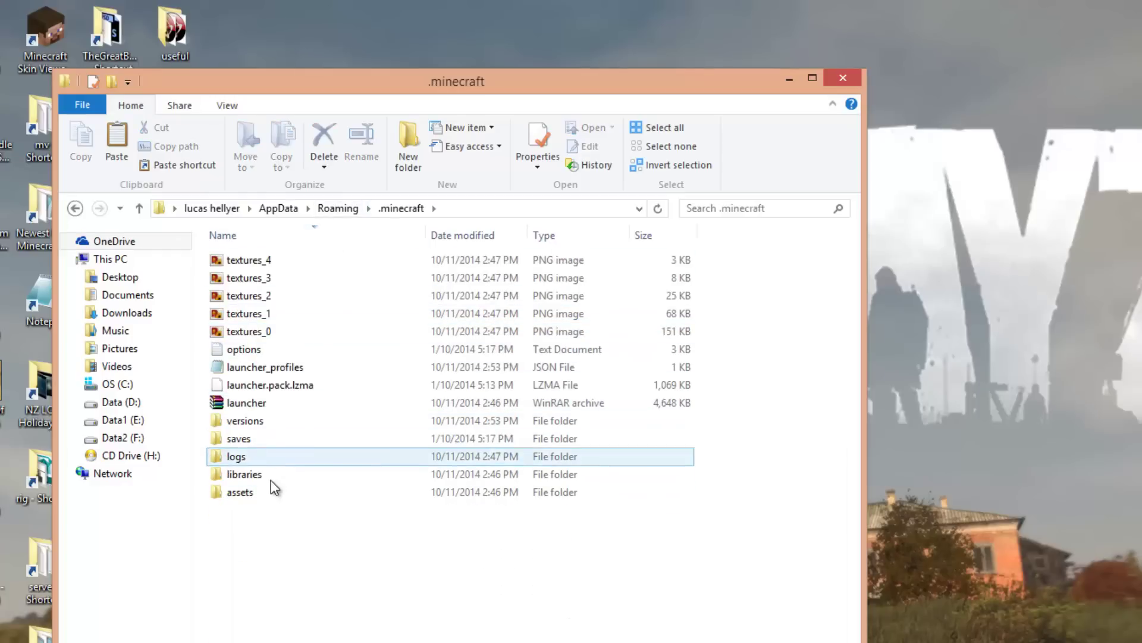
left_click_drag(372, 566, 259, 459)
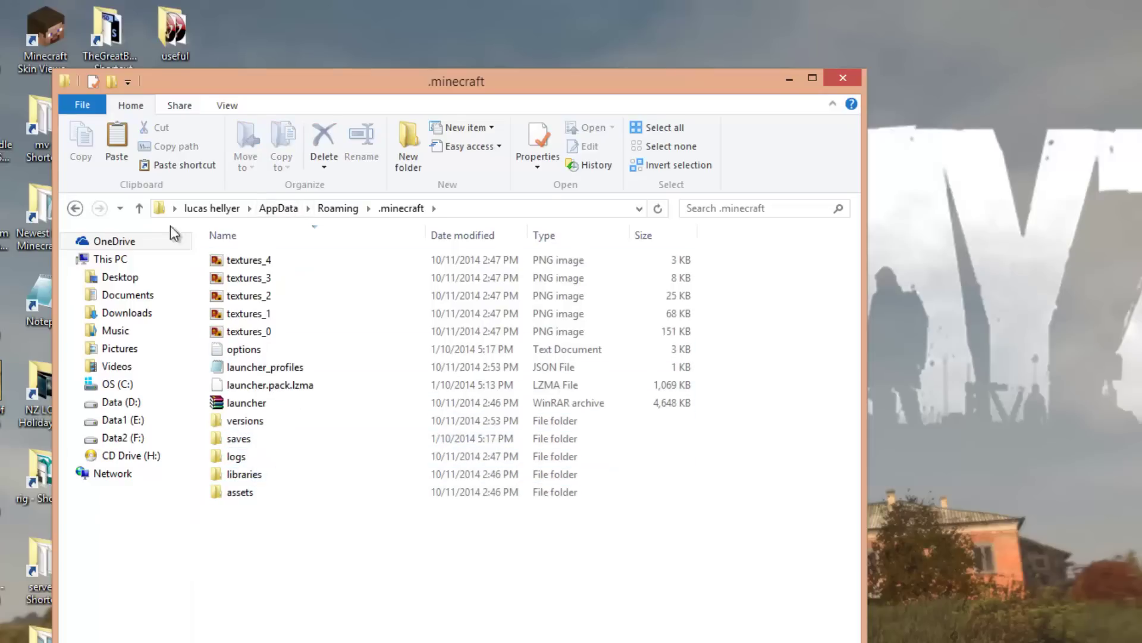
left_click_drag(731, 476, 363, 595)
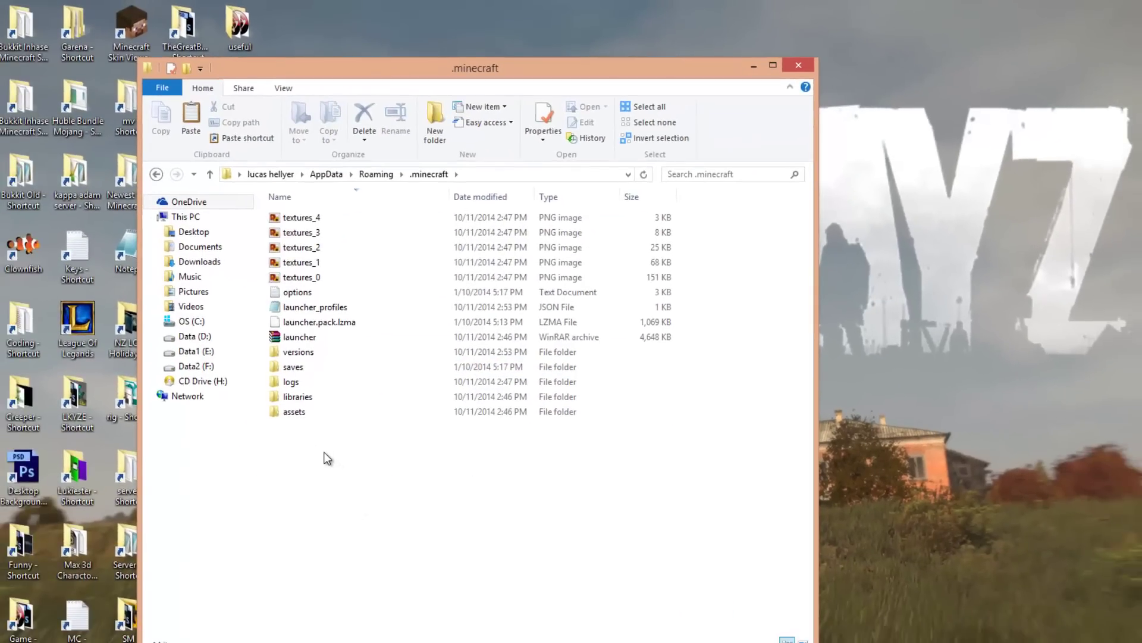
- Create a new folder named mods in .minecraft and open it
right_click(324, 452)
mouse_move(480, 628)
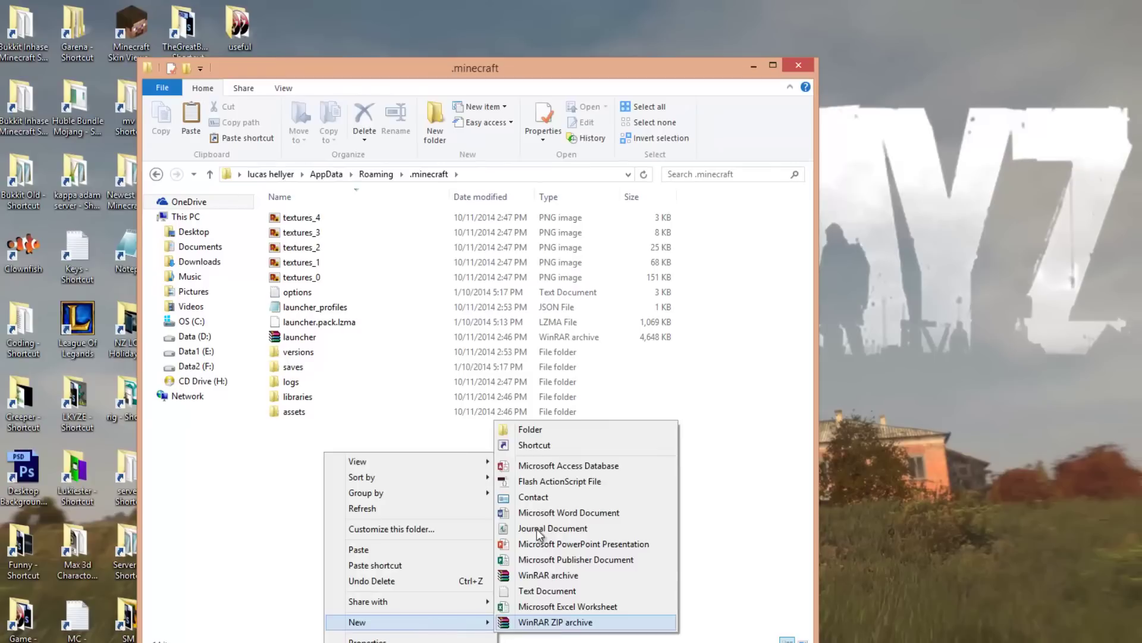
left_click(516, 425)
type("mods")
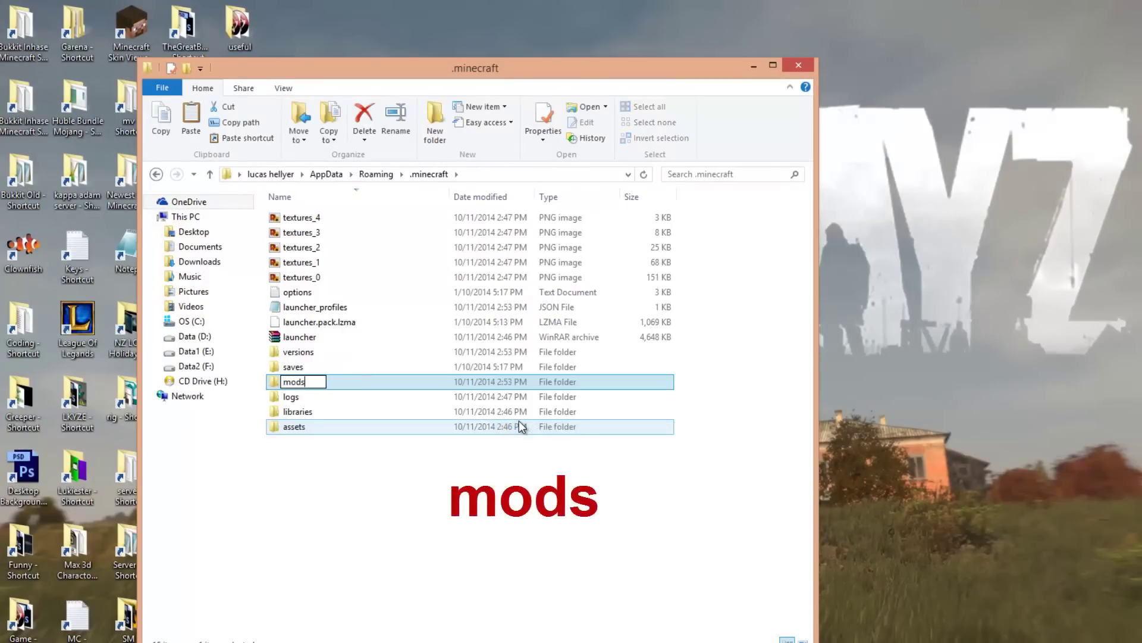
key("Return")
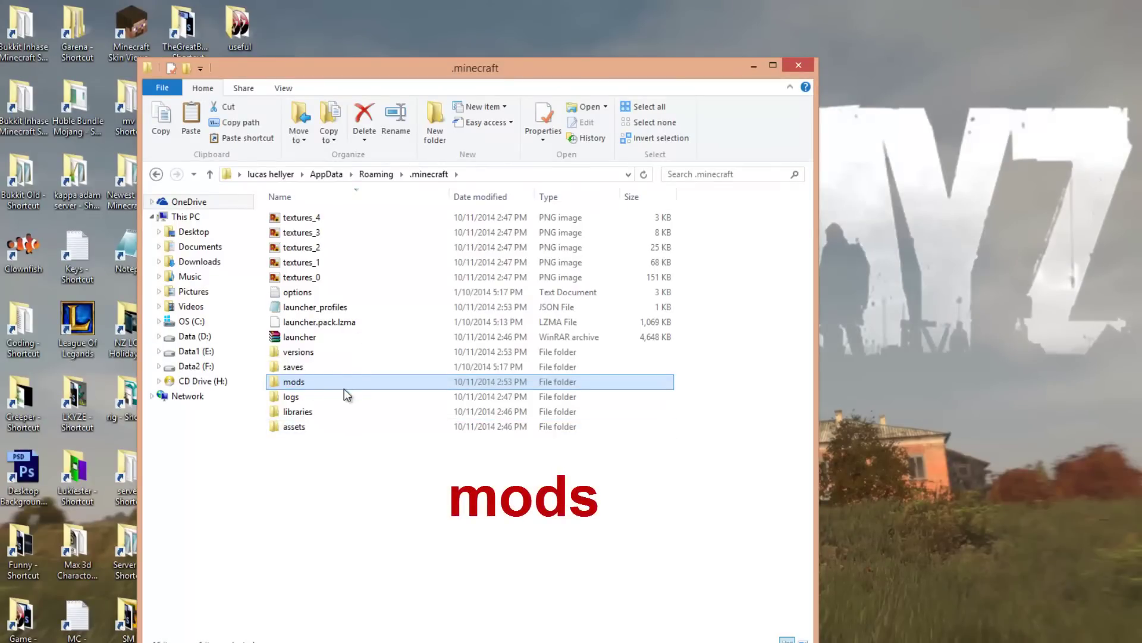
double_click(326, 381)
left_click_drag(478, 62, 230, 6)
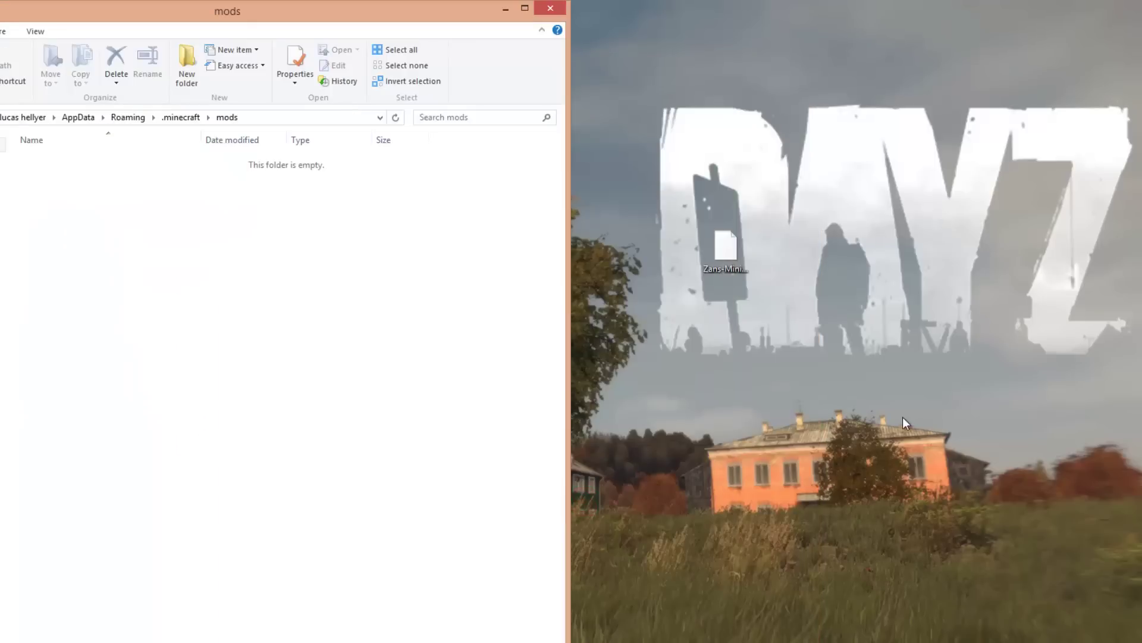
- Drag Zans-Minimap-Mod-1.8.litemod from the desktop into the mods folder
mouse_move(735, 249)
left_mouse_down()
mouse_move(835, 265)
mouse_move(727, 250)
left_mouse_up()
left_click_drag(805, 211, 671, 335)
left_click_drag(745, 247, 831, 250)
left_click_drag(876, 202, 738, 326)
left_click_drag(768, 245, 283, 254)
- Confirm the litemod file is inside mods, then close the .minecraft window
left_click(181, 117)
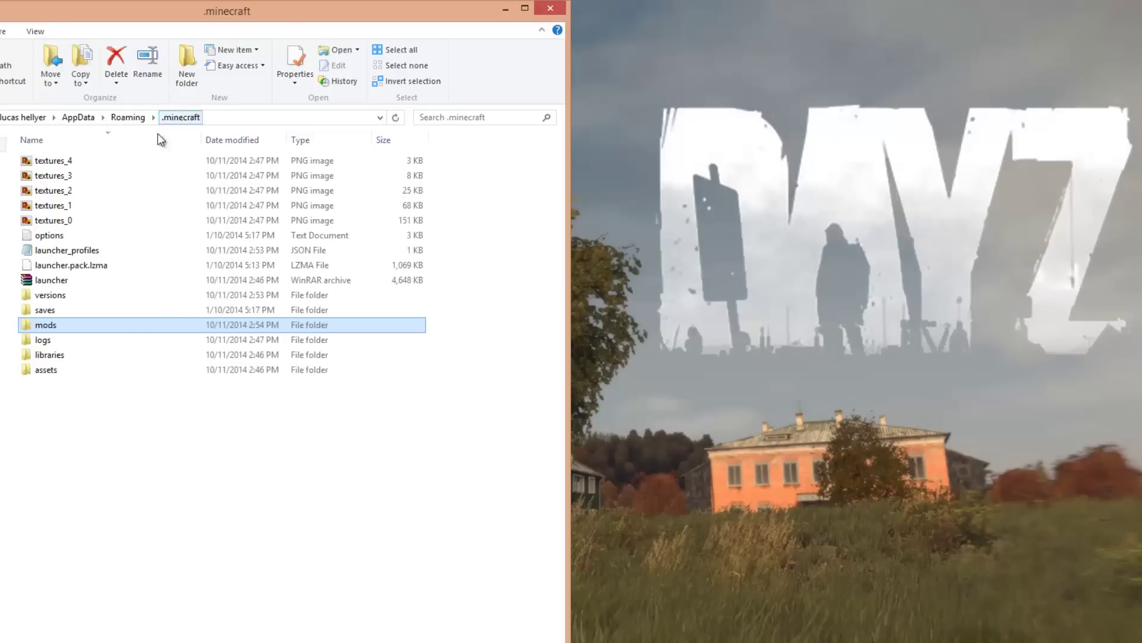
double_click(47, 331)
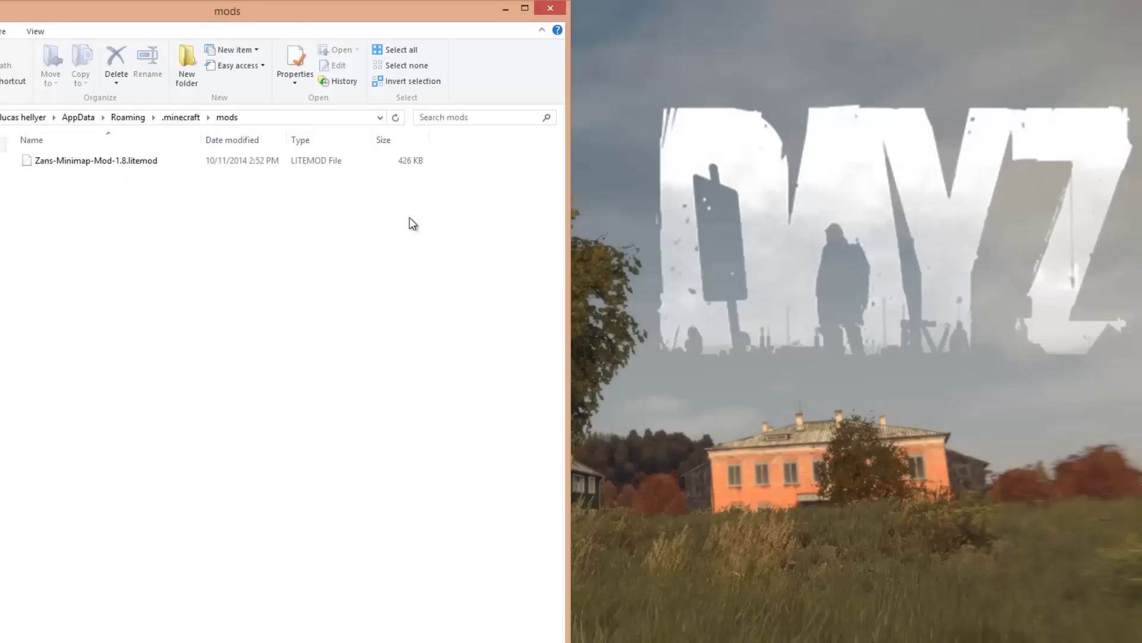
left_click_drag(409, 217, 317, 303)
left_click(176, 118)
left_click_drag(338, 150, 7, 464)
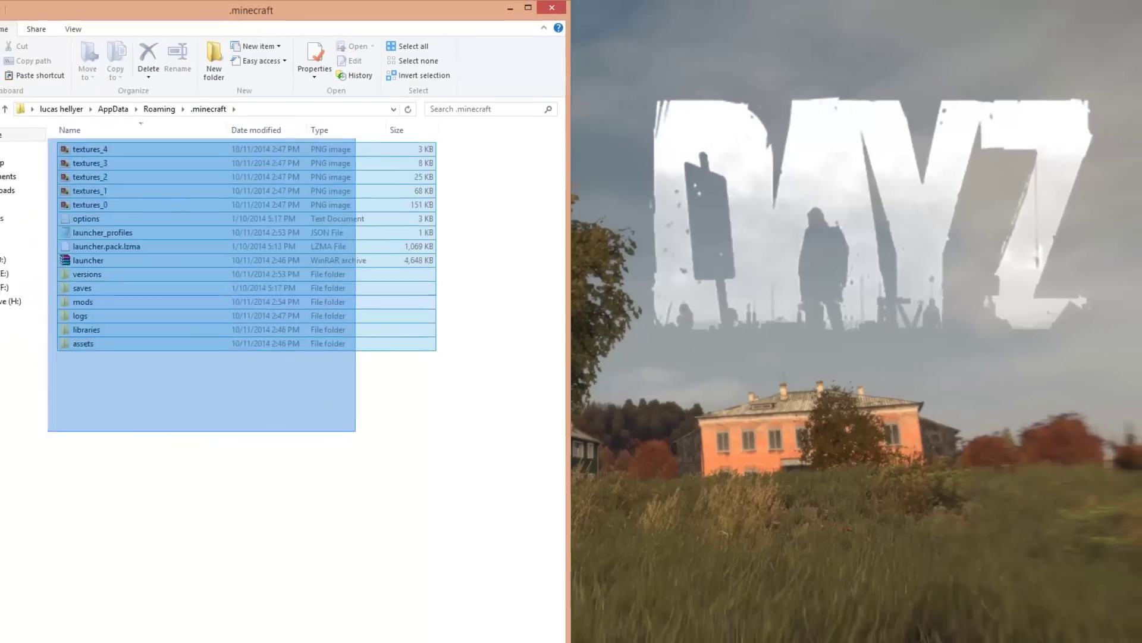
left_click_drag(47, 139, 89, 260)
left_click(552, 7)
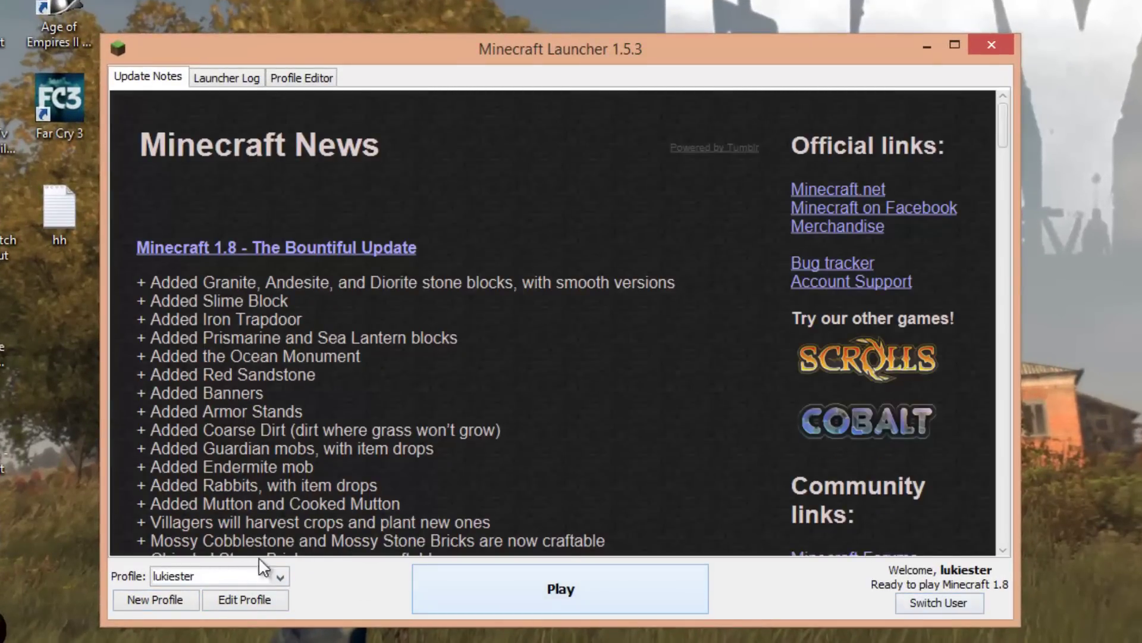
- Select the Minimap Mod profile in the launcher and play Minecraft 1.8
left_click(234, 576)
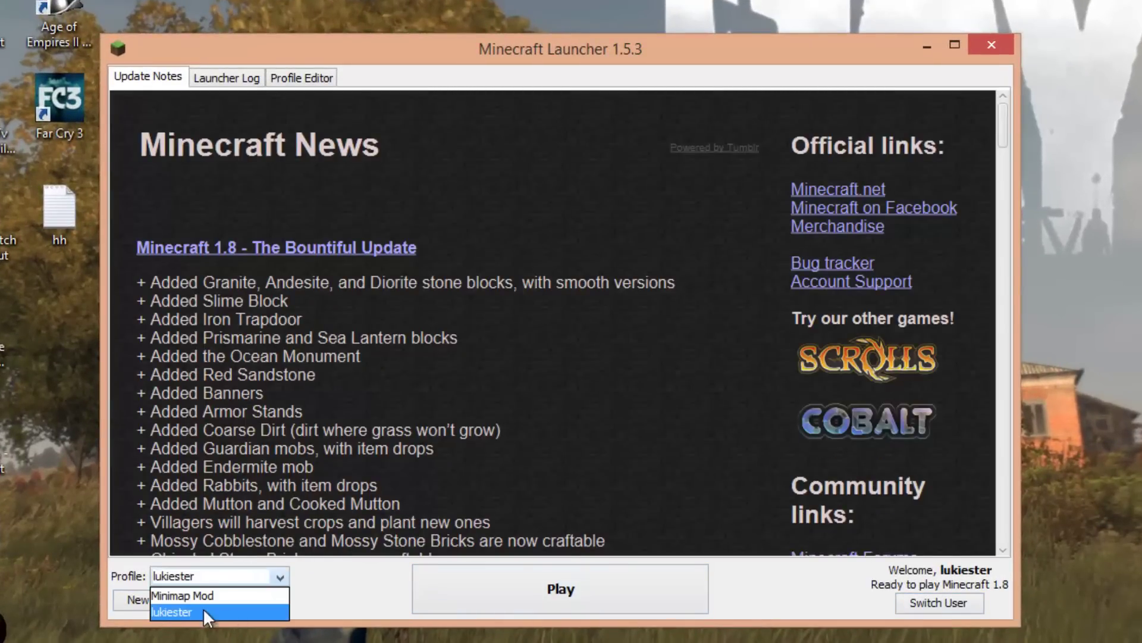
left_click(184, 610)
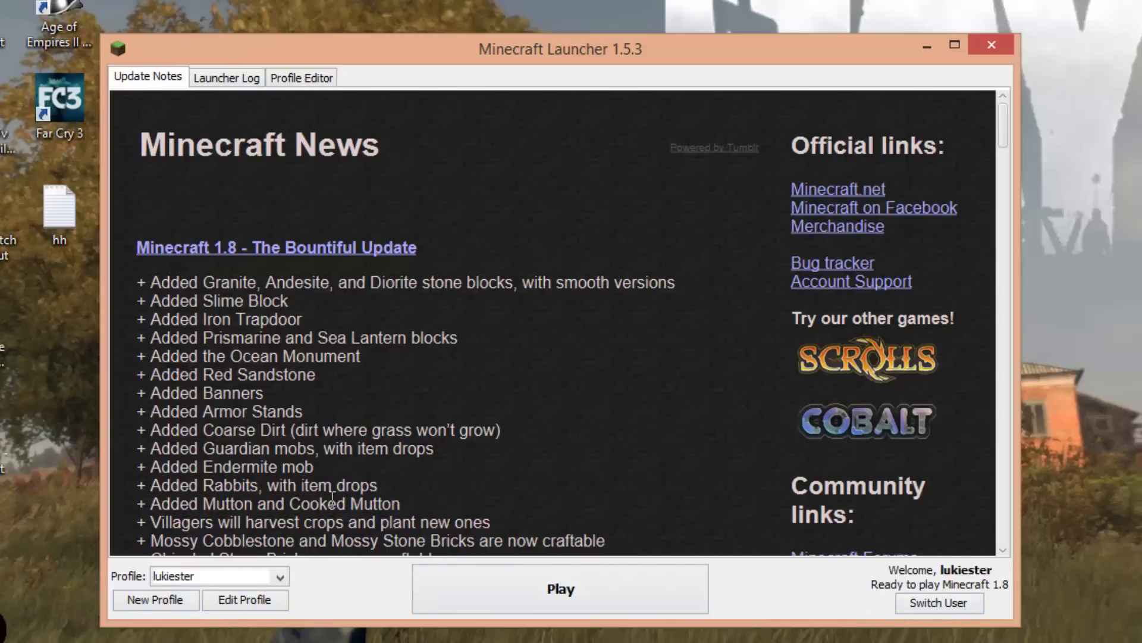
left_click(181, 577)
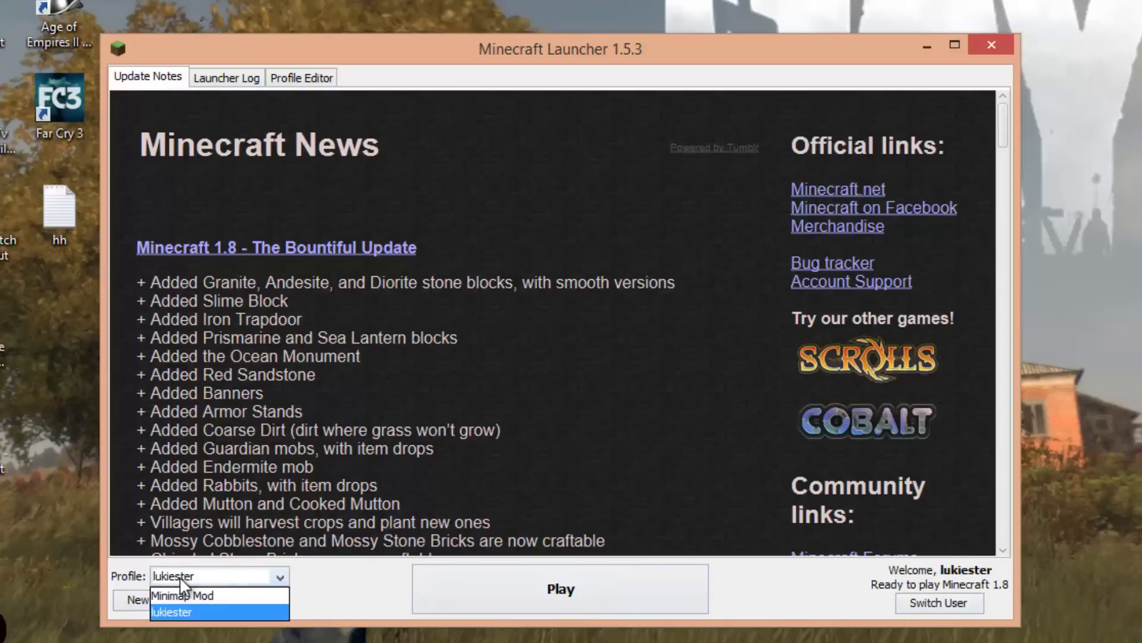
left_click(205, 594)
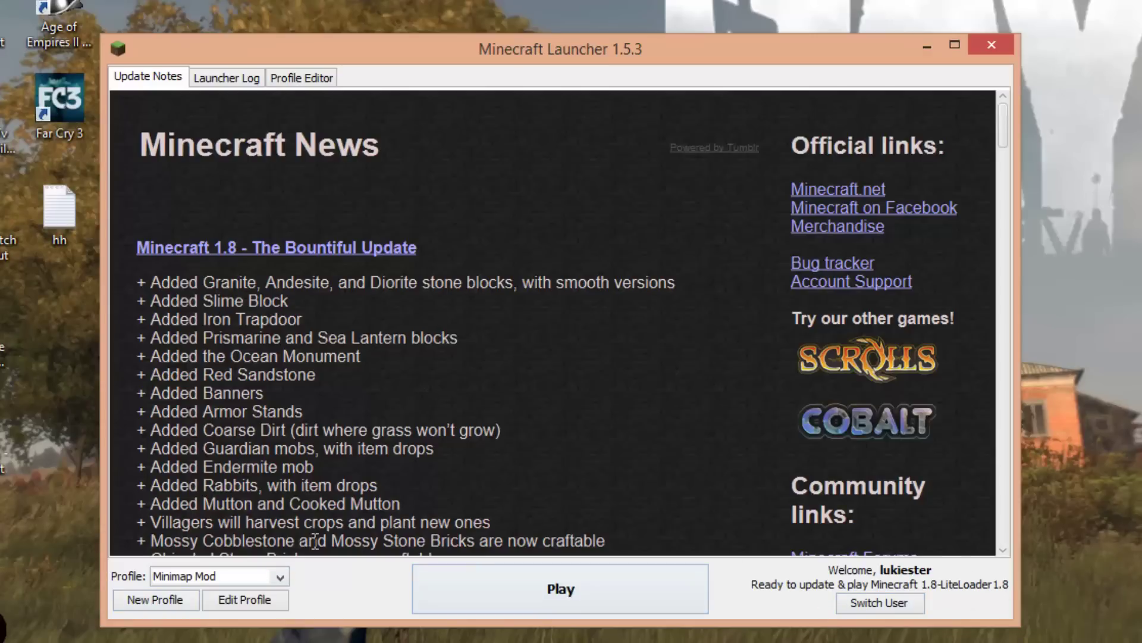
left_click(196, 577)
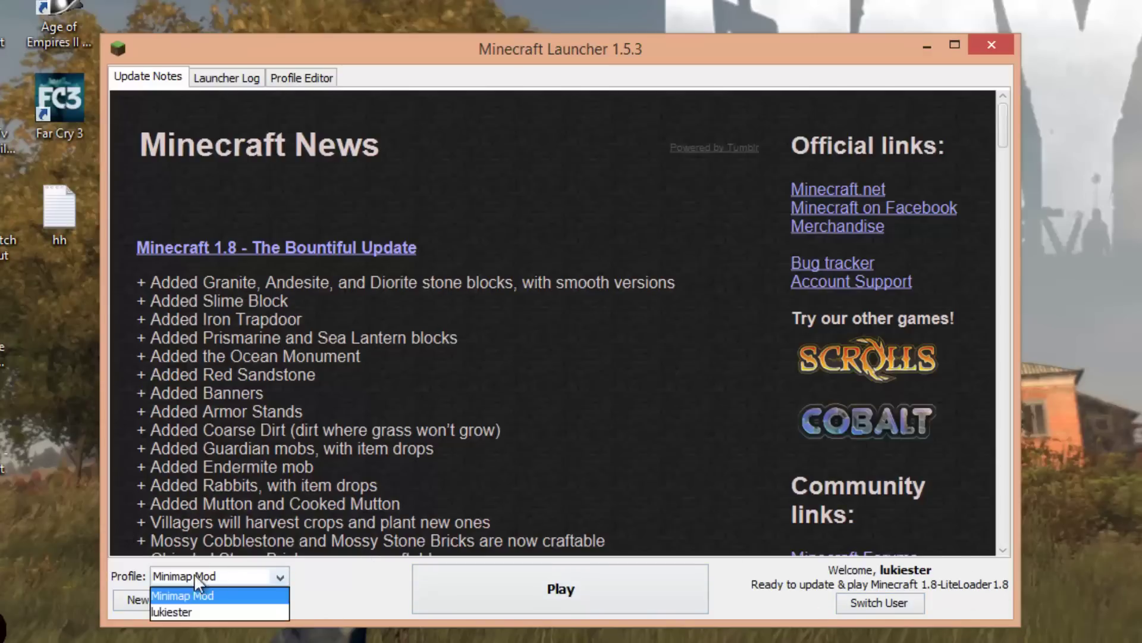
left_click(185, 595)
left_click(522, 591)
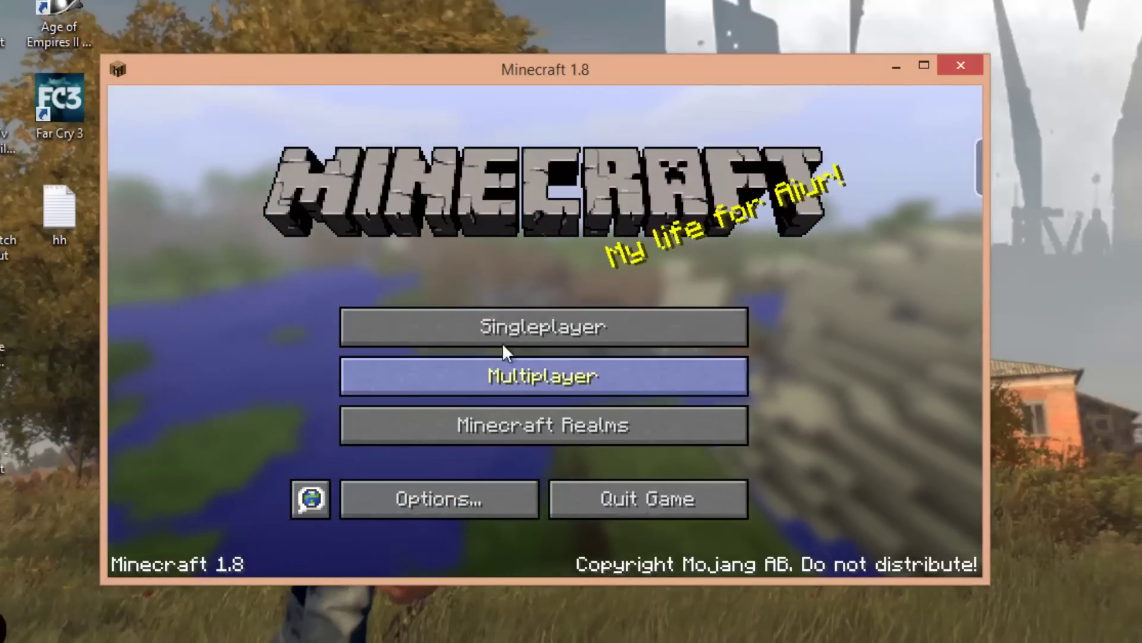
- Create a new singleplayer world in Creative game mode
left_click(493, 323)
left_click(663, 490)
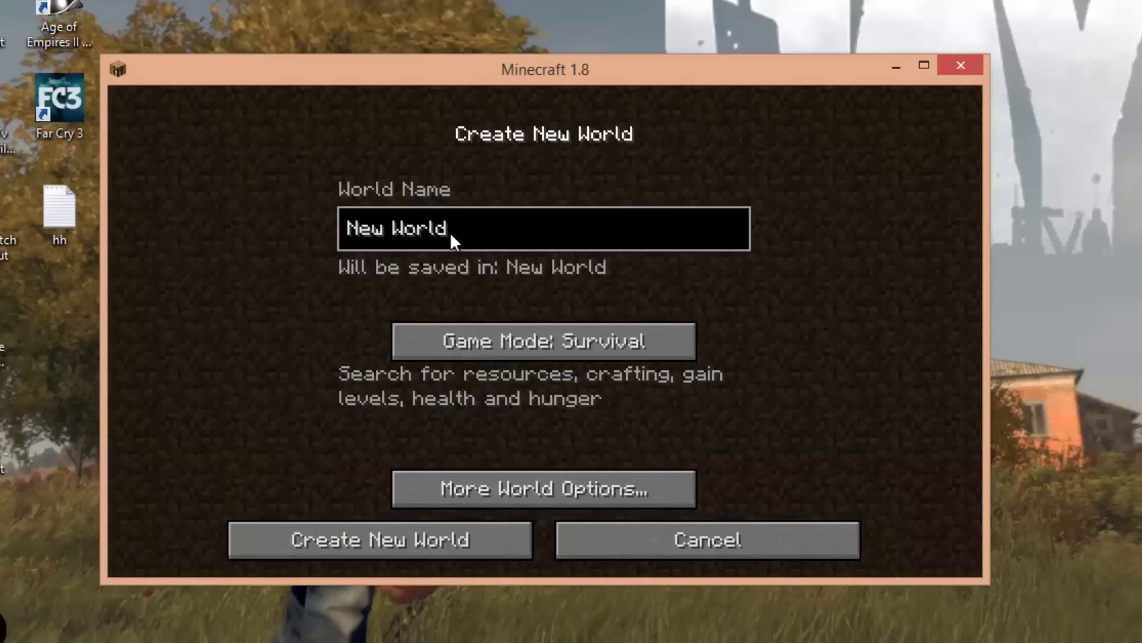
left_click(510, 351)
left_click(511, 352)
left_click(377, 525)
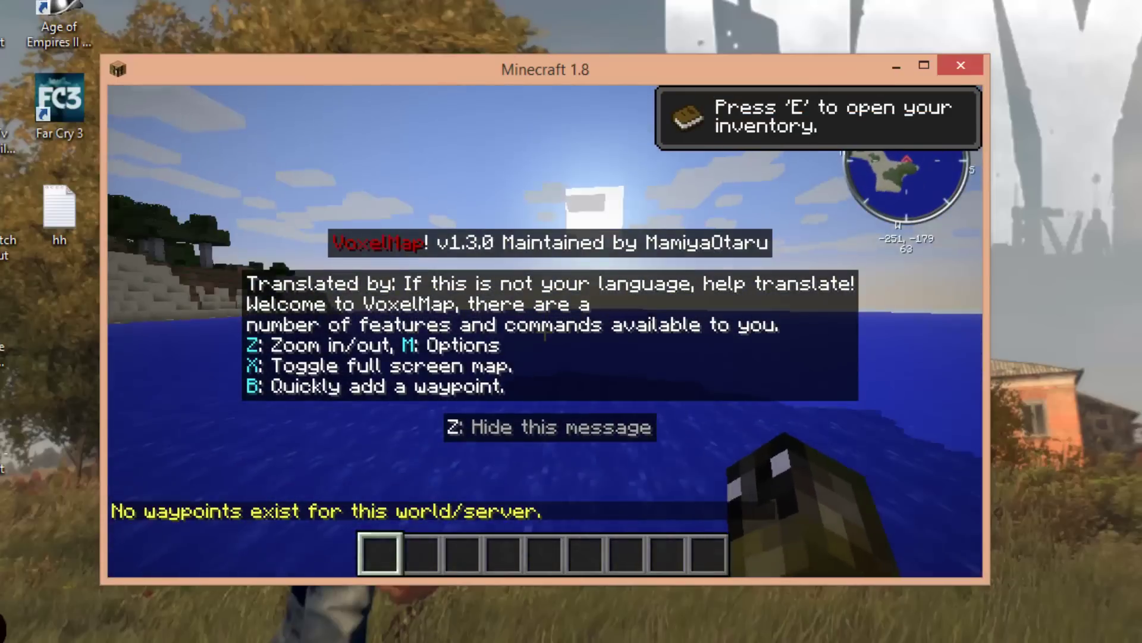
- Dismiss the VoxelMap welcome with Z, walk around, and open and close the inventory
key("z")
key("w")
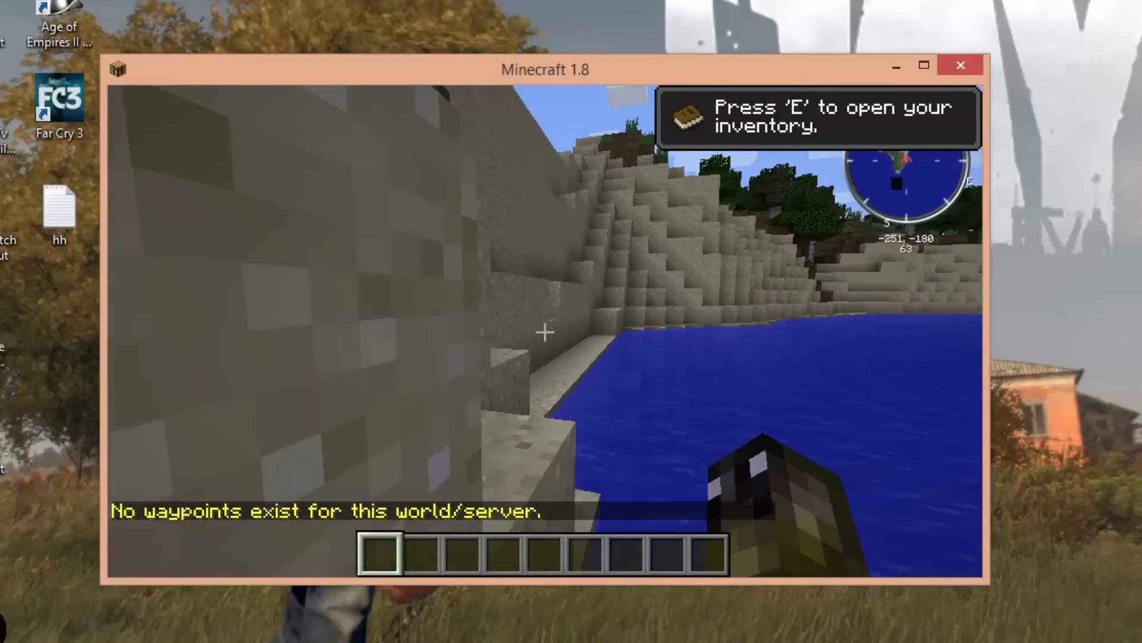
key("w")
key("space")
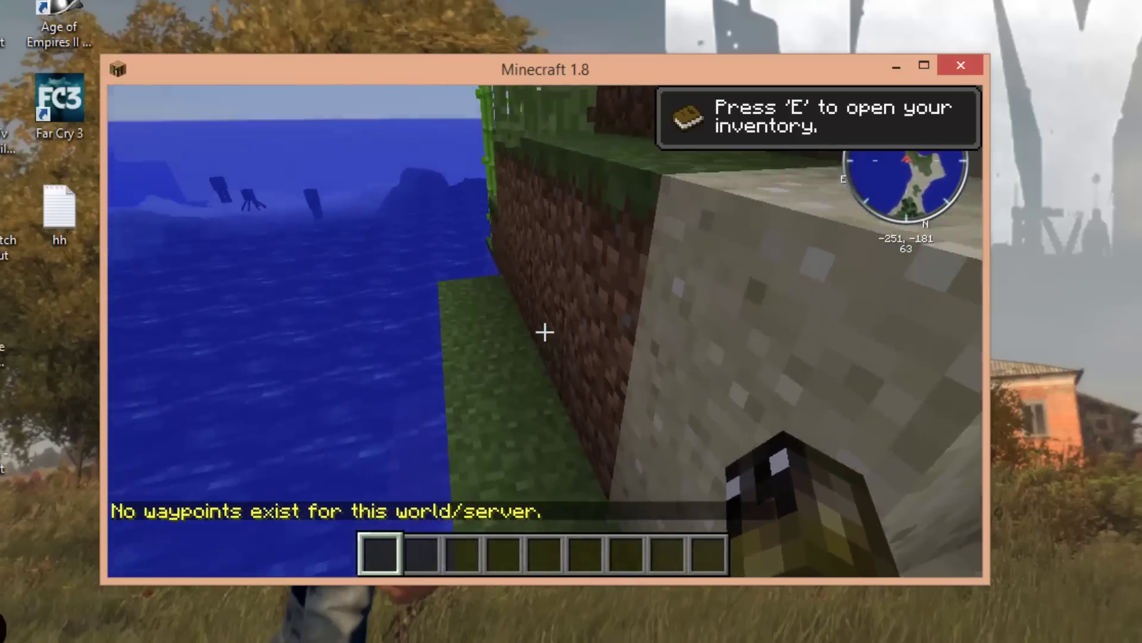
key("w")
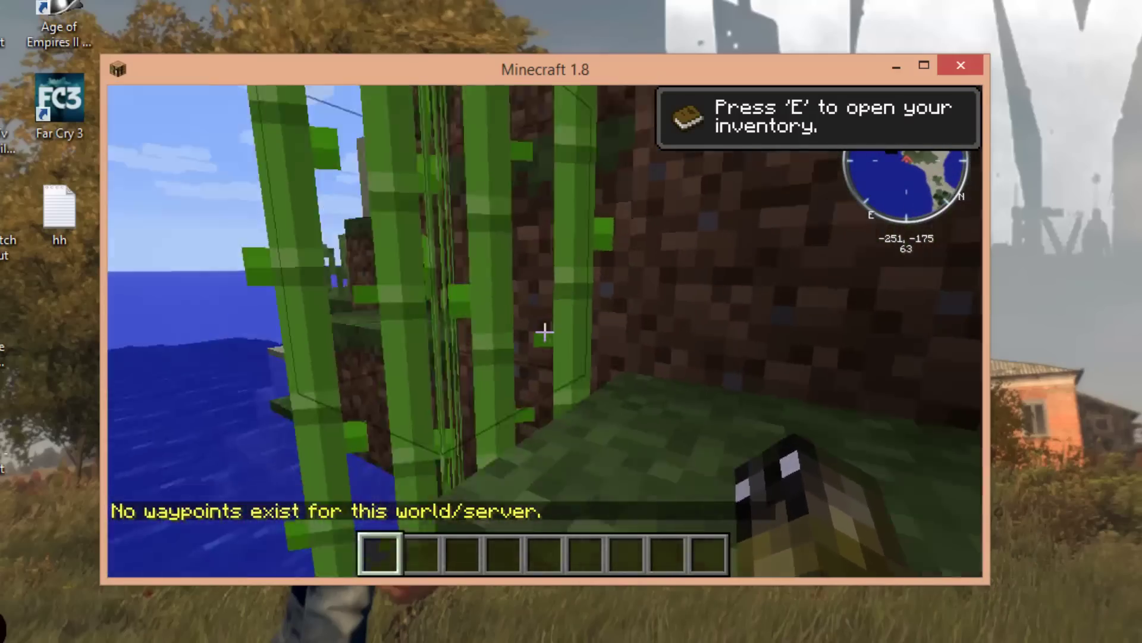
key("space")
key("e")
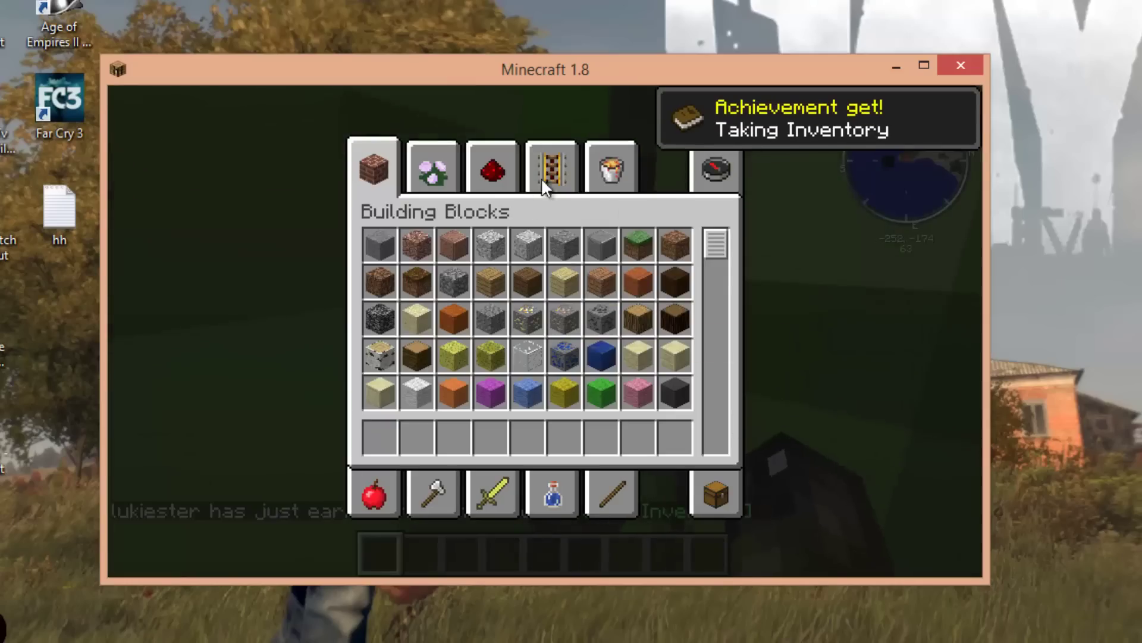
key("e")
key("w")
key("space")
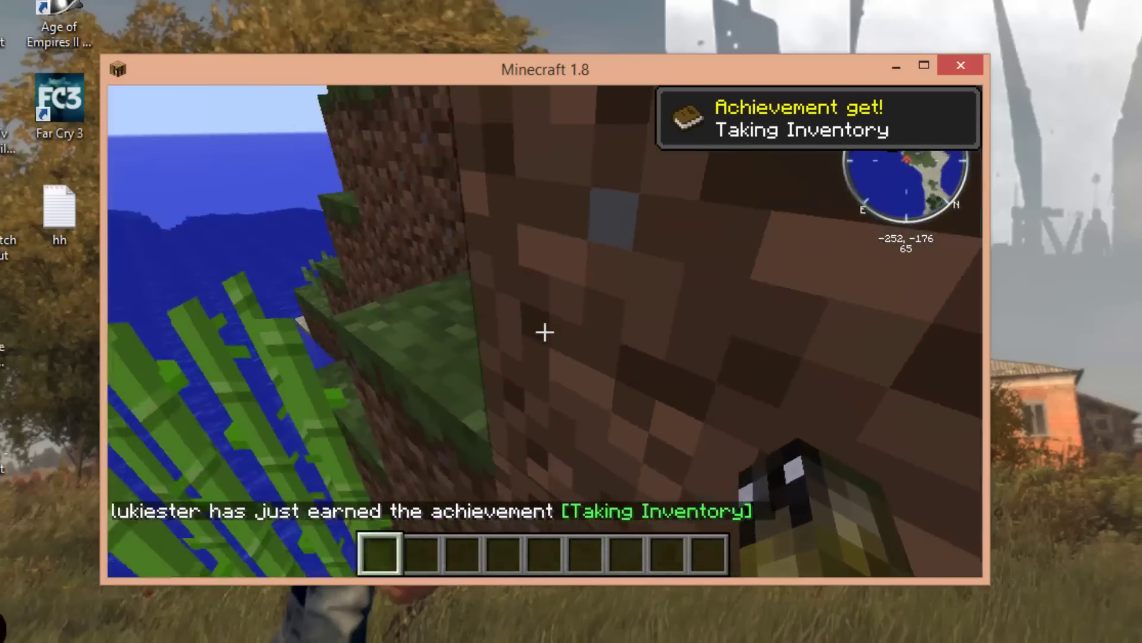